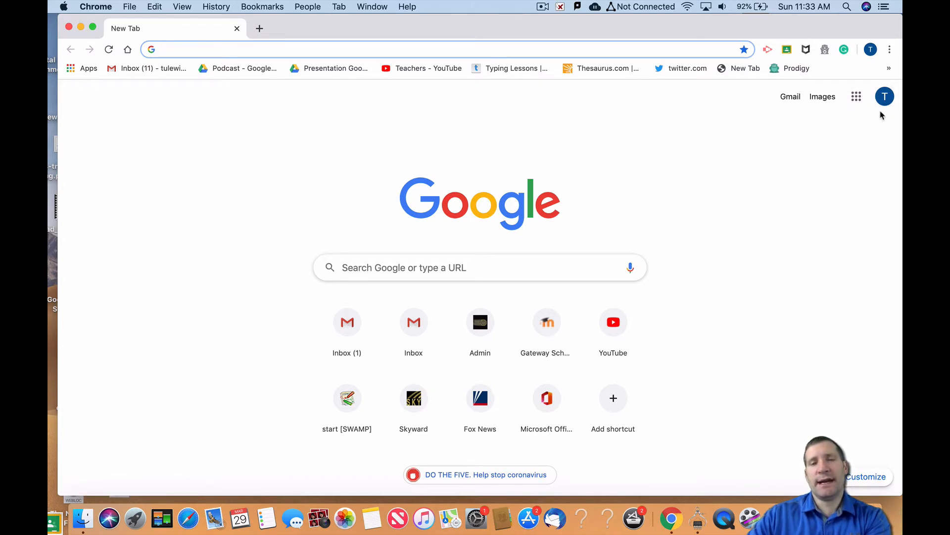
# Open Google Docs from the Google apps and create a new blank document
pyautogui.click(857, 96)
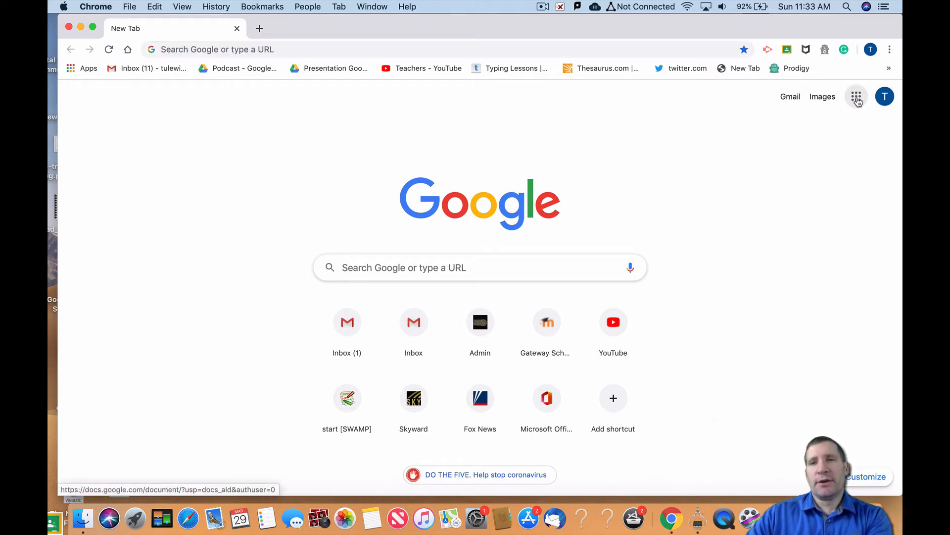
pyautogui.click(740, 158)
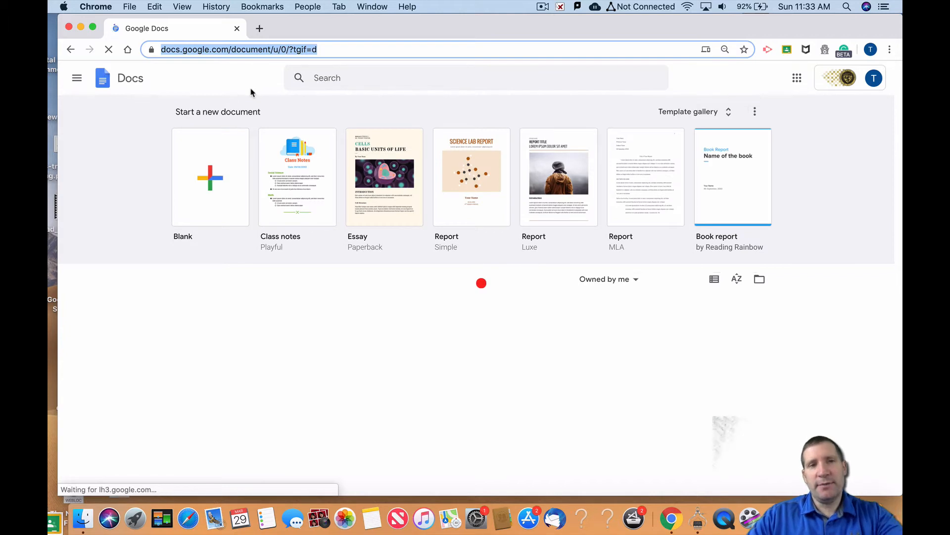
pyautogui.click(221, 195)
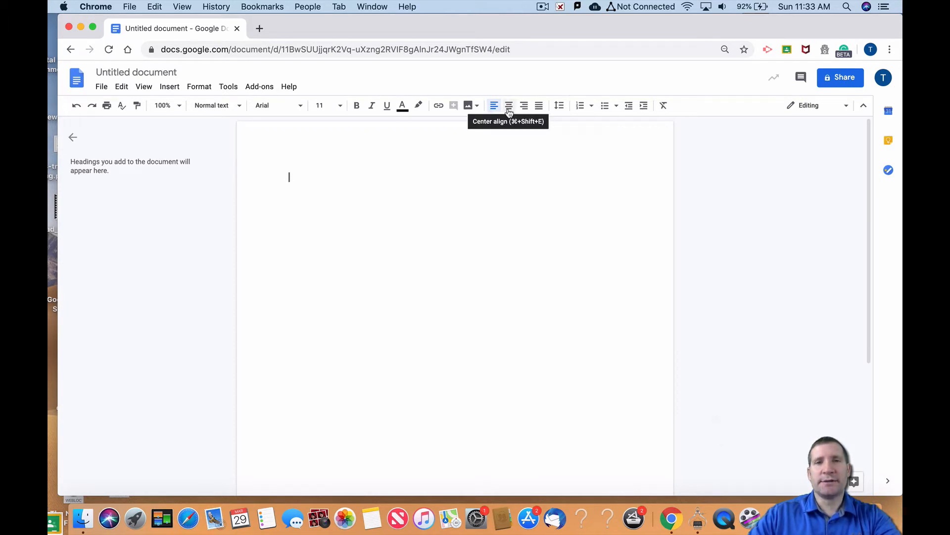
# Center the first line and enter the title "Classifying Triangles"
pyautogui.click(508, 106)
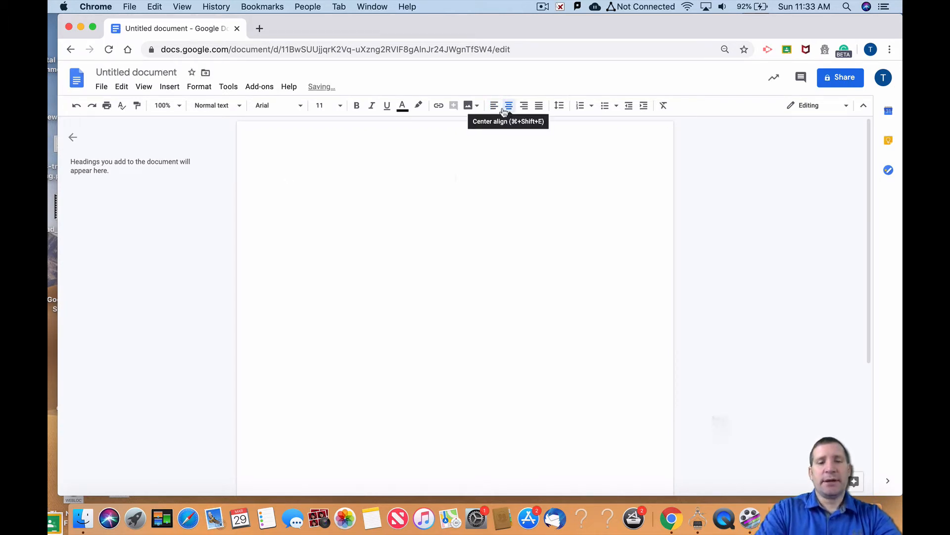
pyautogui.write('Classifying T')
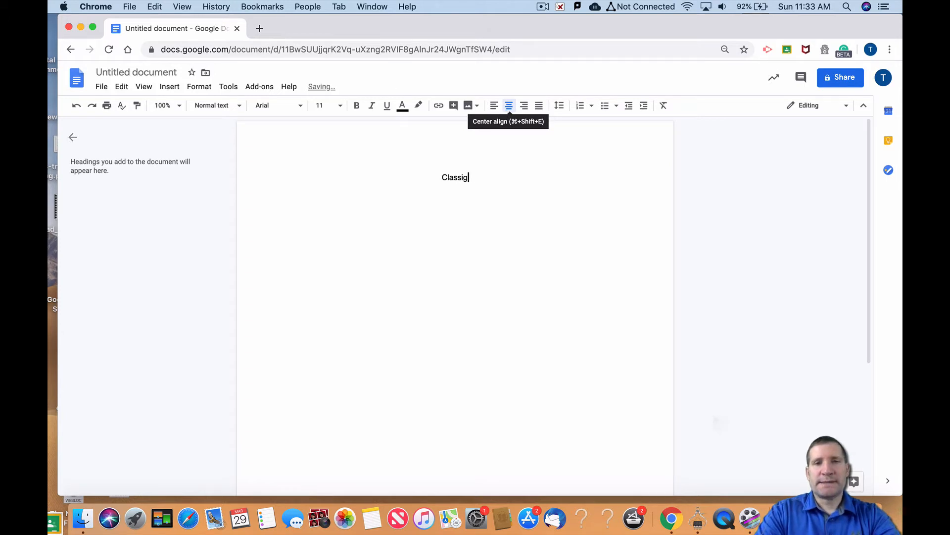
pyautogui.write('riangles')
# Format the title in the Frijole font at size 24 and start a new line below it
pyautogui.press('super+a')
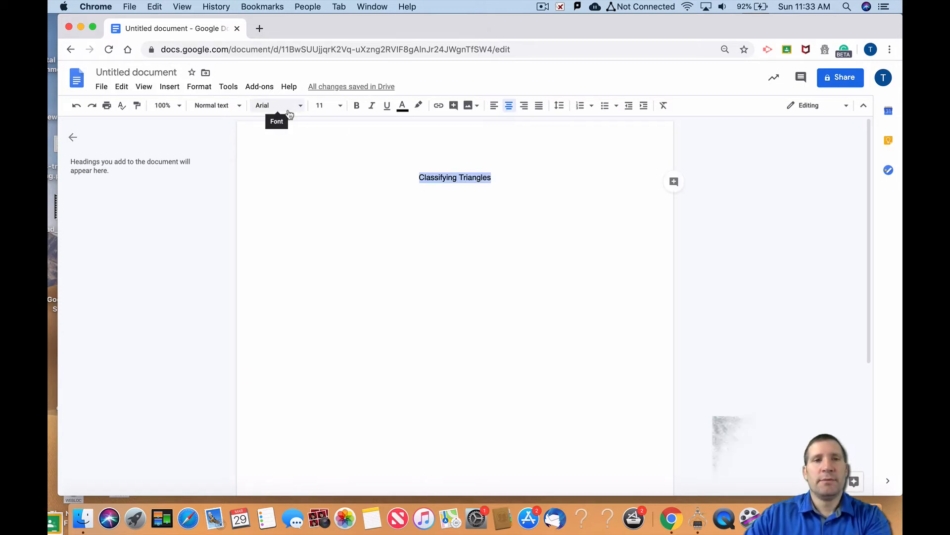
pyautogui.click(303, 110)
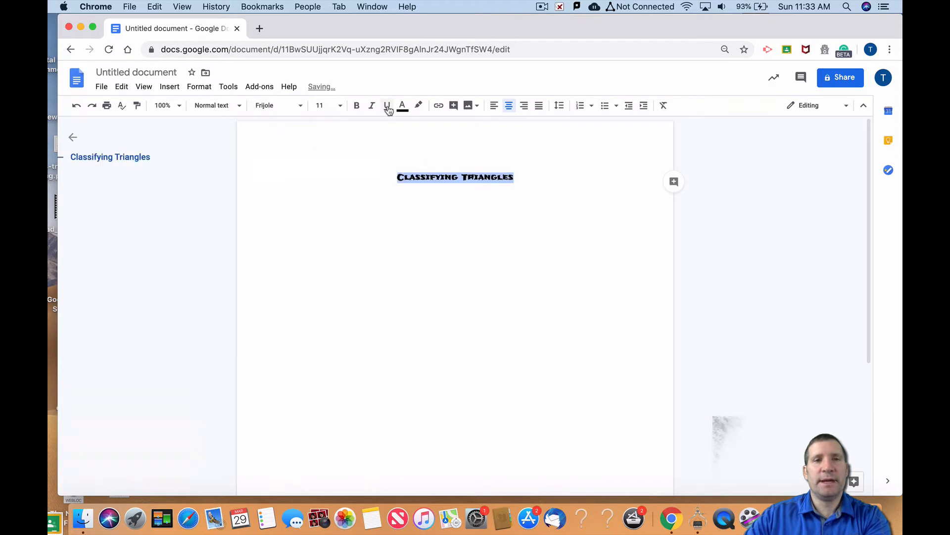
pyautogui.click(282, 166)
pyautogui.click(342, 107)
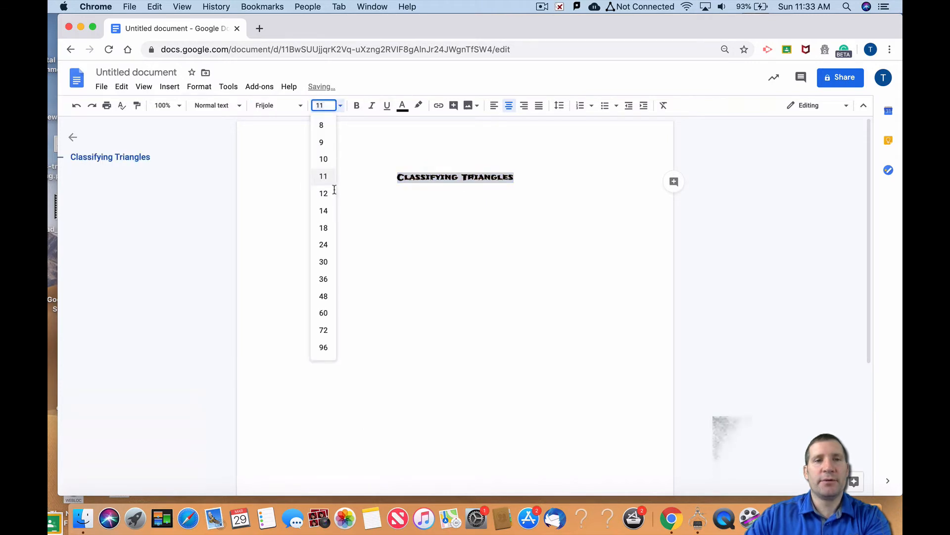
pyautogui.click(324, 244)
pyautogui.click(611, 179)
pyautogui.press('Return')
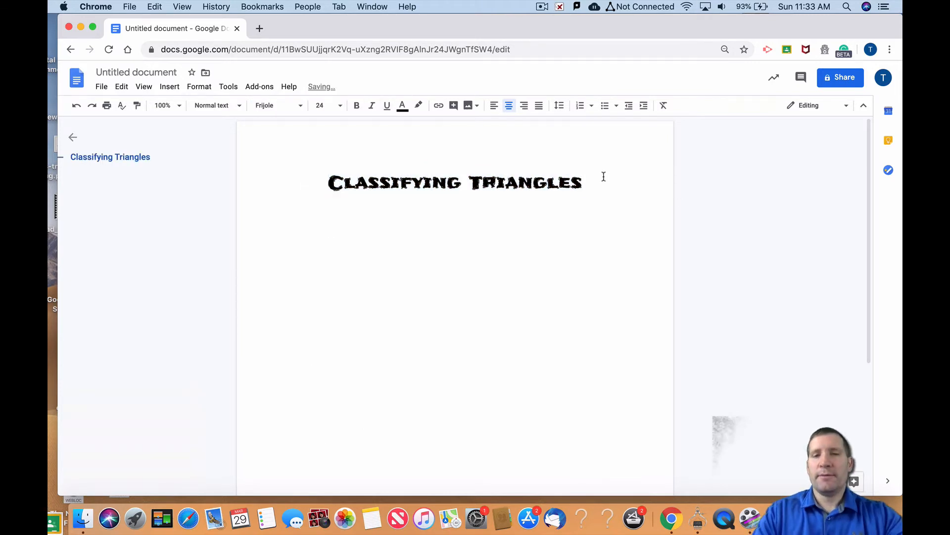
# Rename the untitled document to "Classifying Triangles"
pyautogui.click(433, 187)
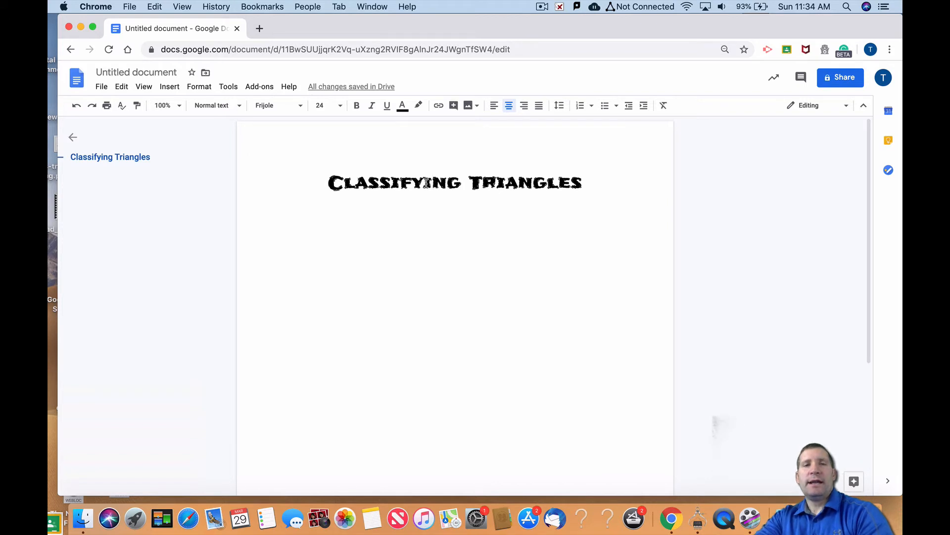
pyautogui.click(114, 72)
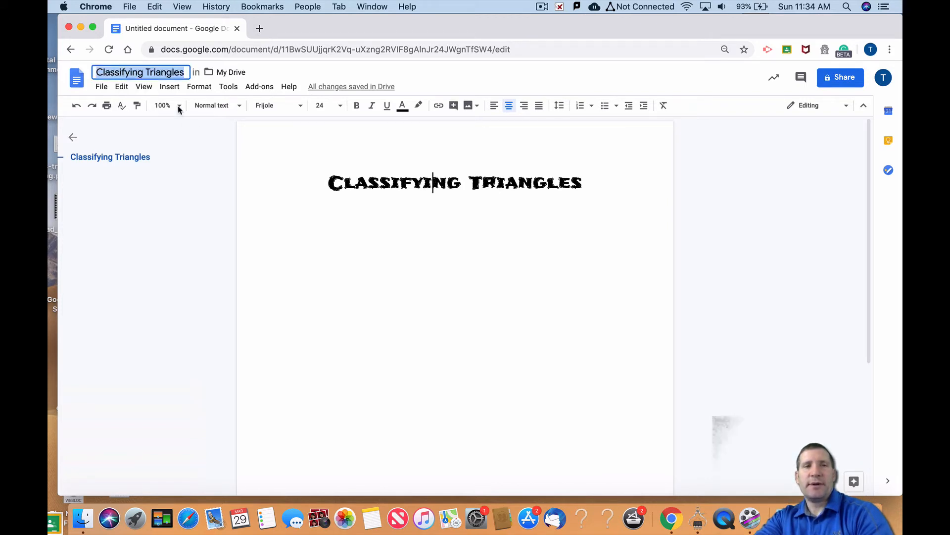
pyautogui.click(343, 207)
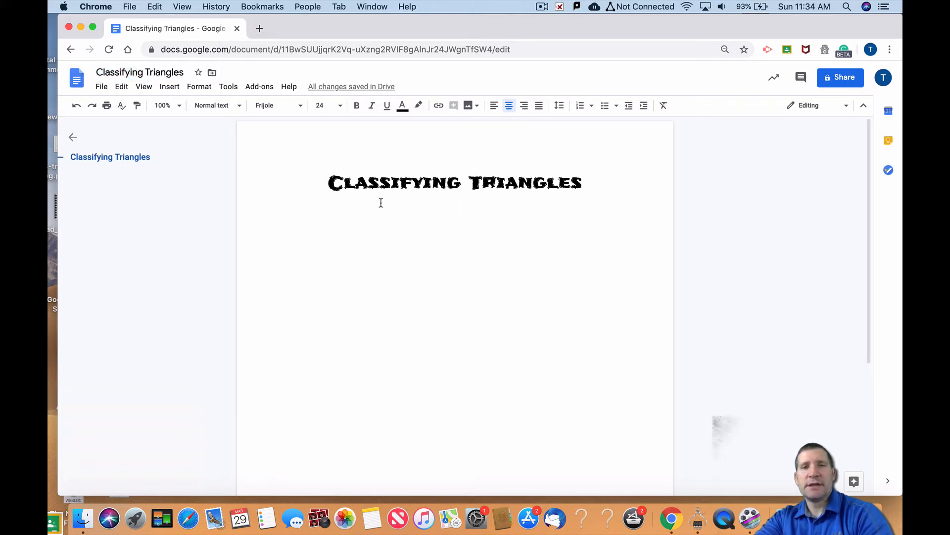
pyautogui.click(326, 208)
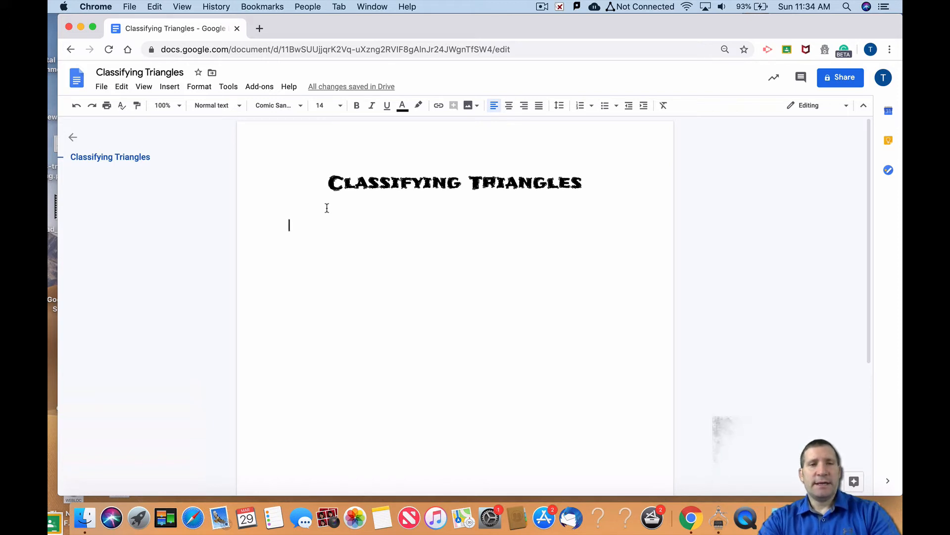
pyautogui.write('What is you')
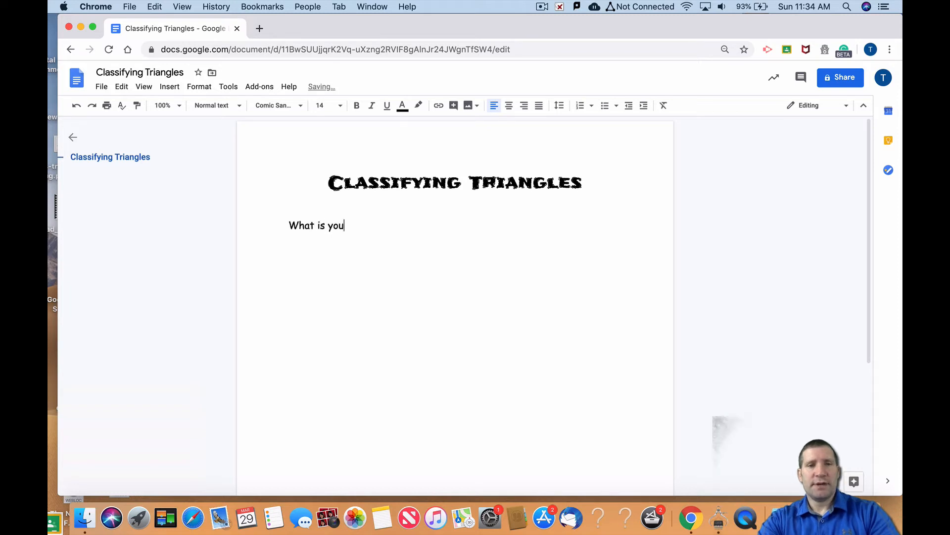
pyautogui.write('r name')
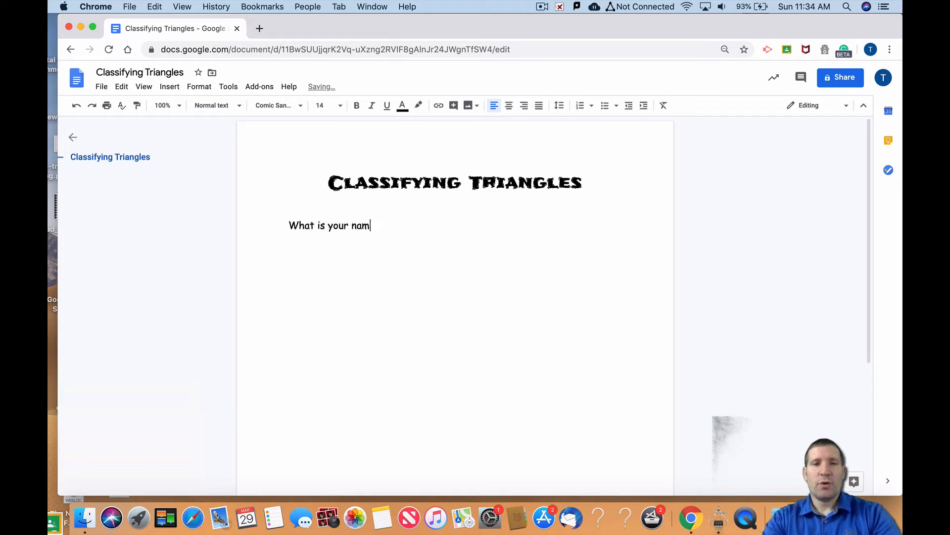
pyautogui.press('BackSpace')
pyautogui.press('BackSpace')
pyautogui.press('BackSpace')
pyautogui.press('BackSpace')
pyautogui.press('BackSpace')
pyautogui.press('BackSpace')
pyautogui.press('BackSpace')
pyautogui.press('BackSpace')
pyautogui.press('BackSpace')
pyautogui.press('BackSpace')
pyautogui.press('BackSpace')
pyautogui.press('BackSpace')
pyautogui.press('BackSpace')
pyautogui.press('BackSpace')
pyautogui.press('BackSpace')
pyautogui.press('BackSpace')
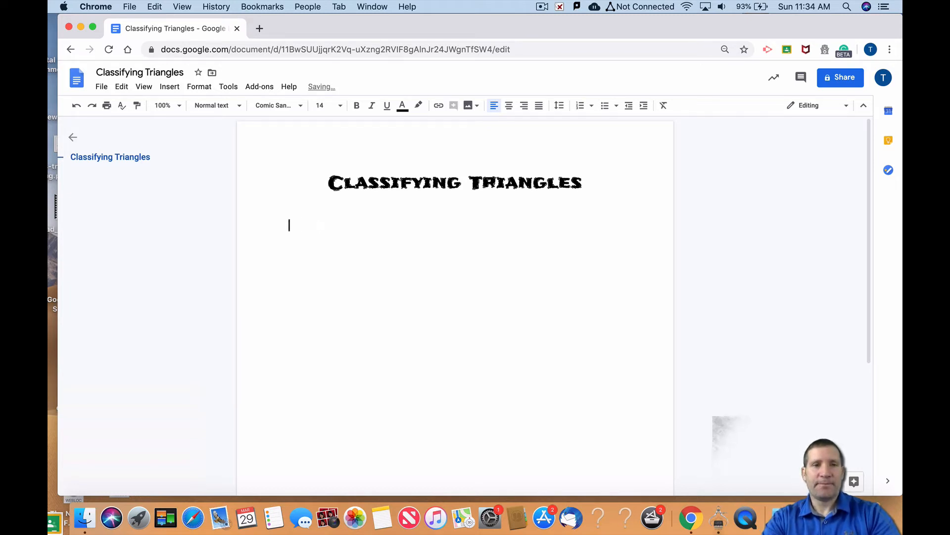
# Write "Name:" followed by a blank made of underscores on the line below the title
pyautogui.write('Na,e')
pyautogui.press('BackSpace')
pyautogui.press('BackSpace')
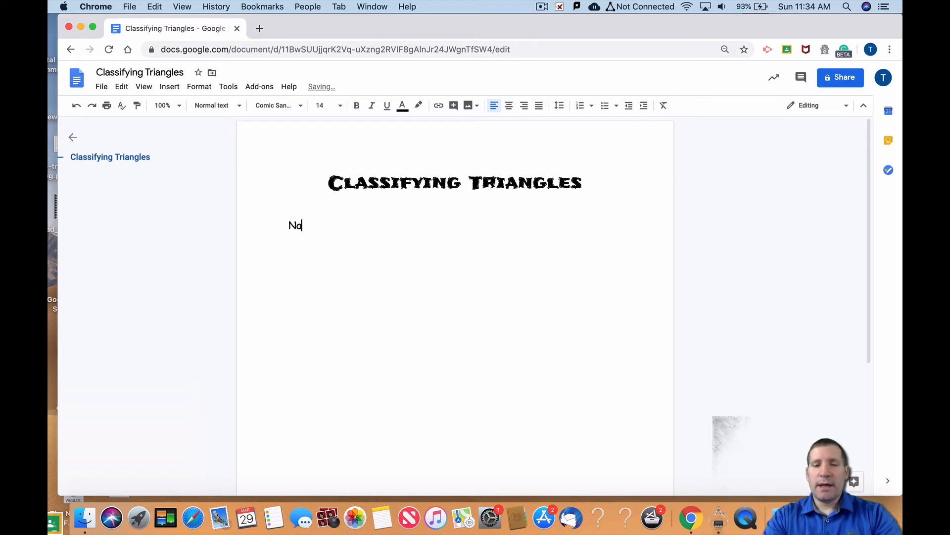
pyautogui.write('me: ____________________')
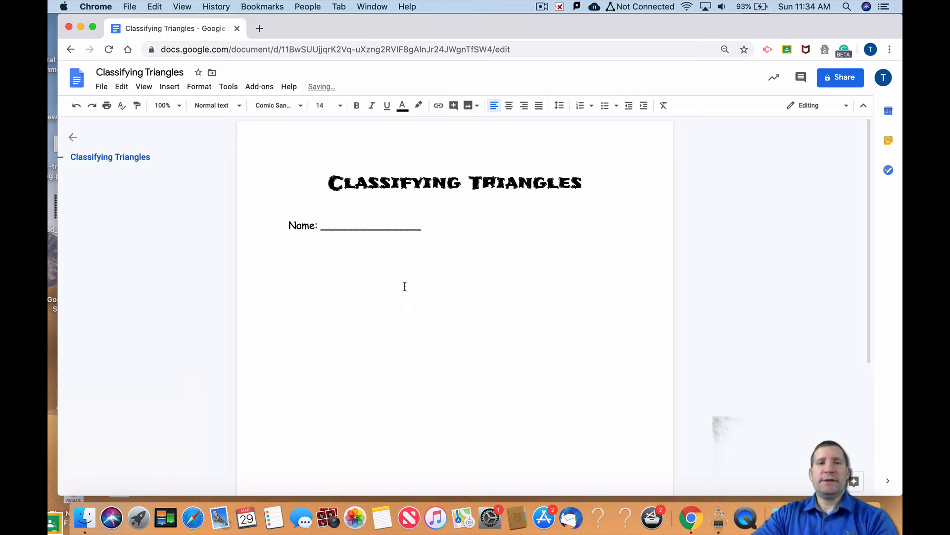
# Try entering a first name in the middle of the underscore blank, and delete the whole name line
pyautogui.click(354, 226)
pyautogui.write('Troy')
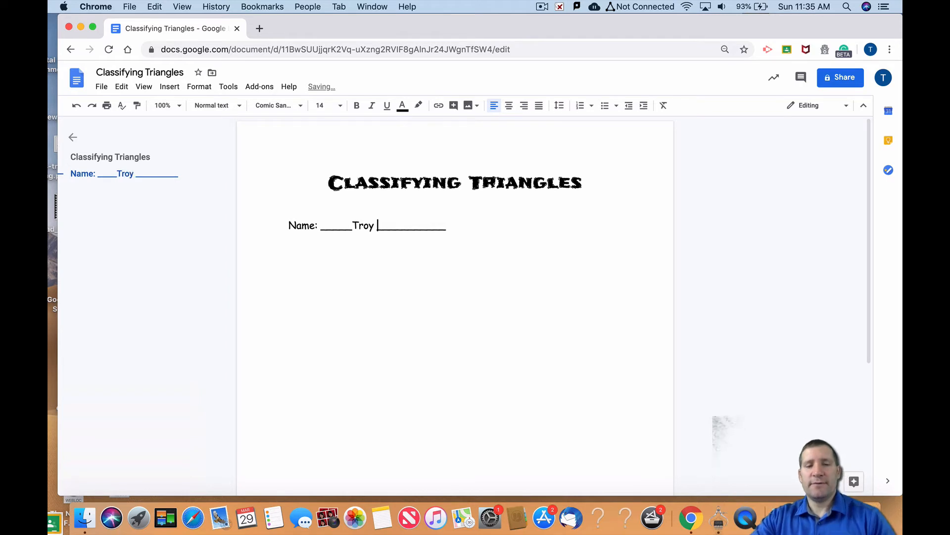
pyautogui.press('super+Right')
pyautogui.press('BackSpace')
pyautogui.press('BackSpace')
pyautogui.press('BackSpace')
pyautogui.press('BackSpace')
pyautogui.press('BackSpace')
pyautogui.press('BackSpace')
pyautogui.press('BackSpace')
pyautogui.press('BackSpace')
pyautogui.press('BackSpace')
pyautogui.press('BackSpace')
pyautogui.press('BackSpace')
pyautogui.press('BackSpace')
pyautogui.press('BackSpace')
pyautogui.press('BackSpace')
pyautogui.press('BackSpace')
pyautogui.press('BackSpace')
pyautogui.press('BackSpace')
pyautogui.press('BackSpace')
pyautogui.press('BackSpace')
pyautogui.press('BackSpace')
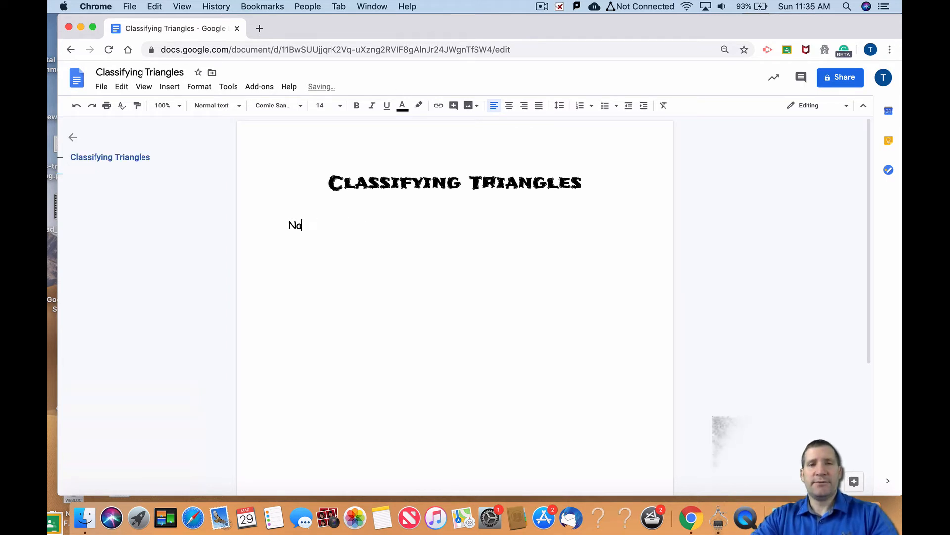
pyautogui.write(',e')
pyautogui.press('BackSpace')
pyautogui.press('BackSpace')
pyautogui.press('BackSpace')
pyautogui.press('BackSpace')
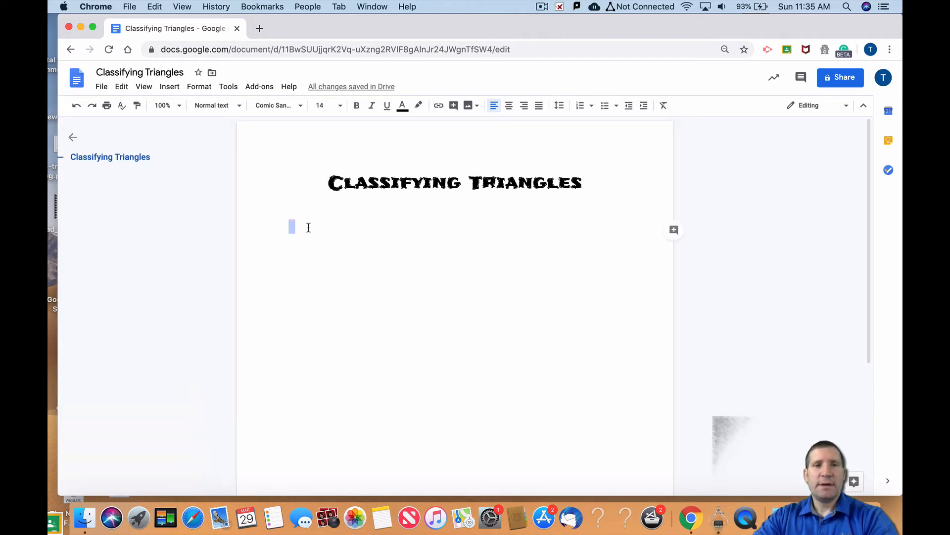
# Insert a table with two columns and one row below the title
pyautogui.click(170, 87)
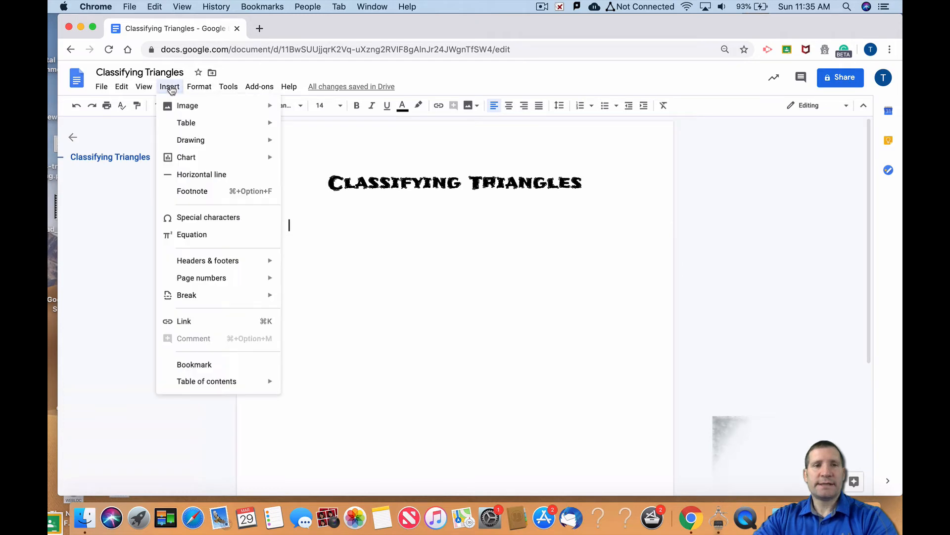
pyautogui.moveTo(252, 125)
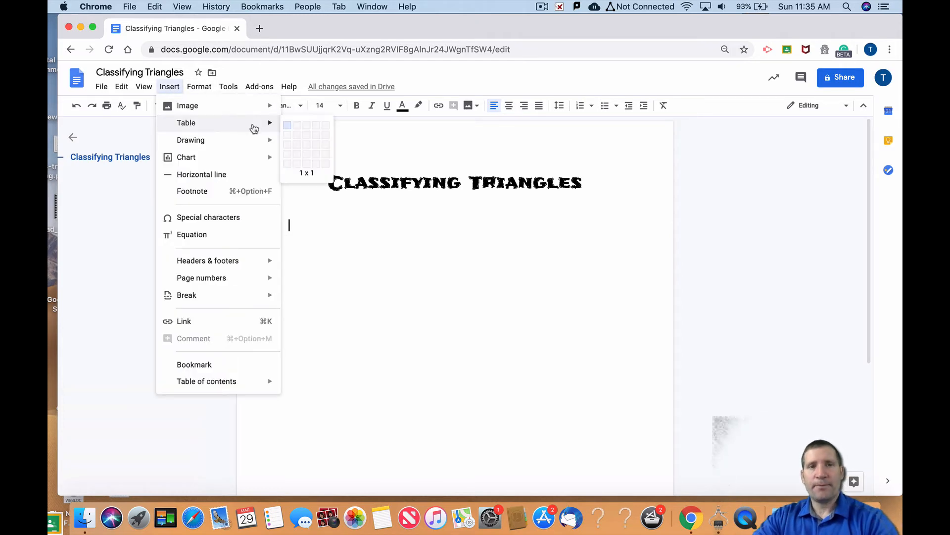
pyautogui.click(299, 127)
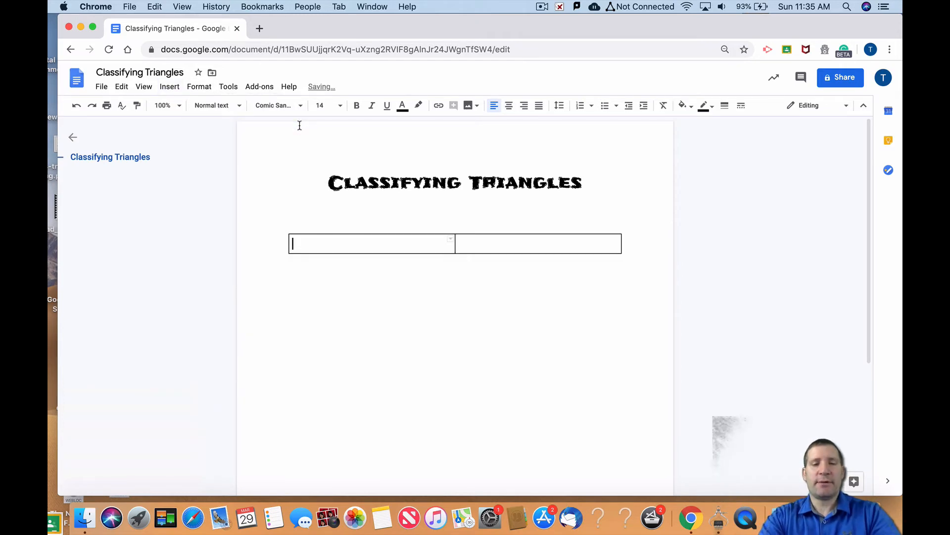
# Enter "What is your name?" in the table's first cell and narrow that column to fit the text
pyautogui.write('What is your na')
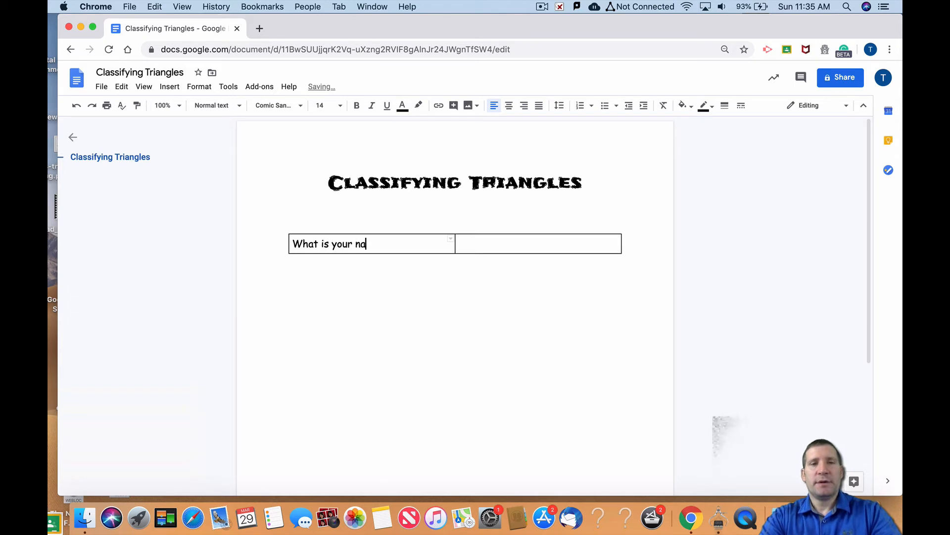
pyautogui.write('me?')
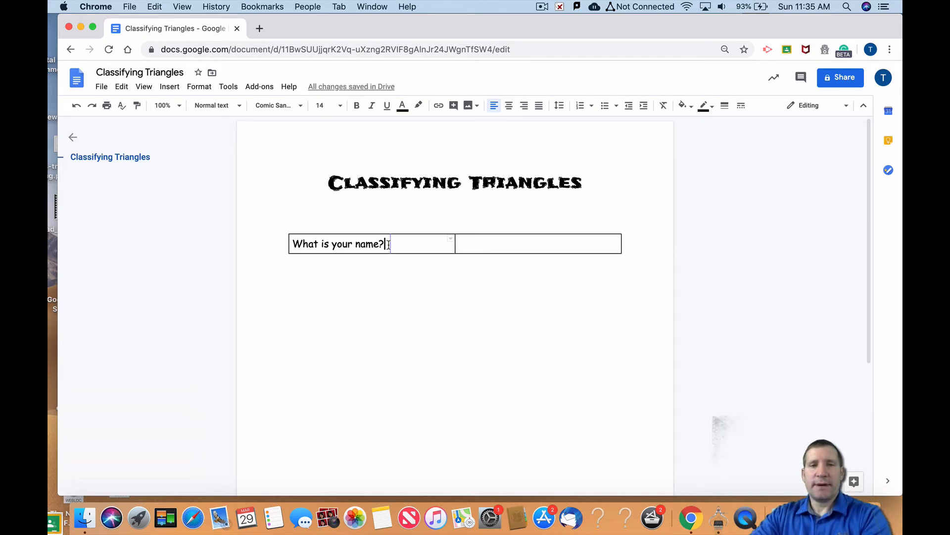
pyautogui.moveTo(389, 244); pyautogui.dragTo(389, 244)
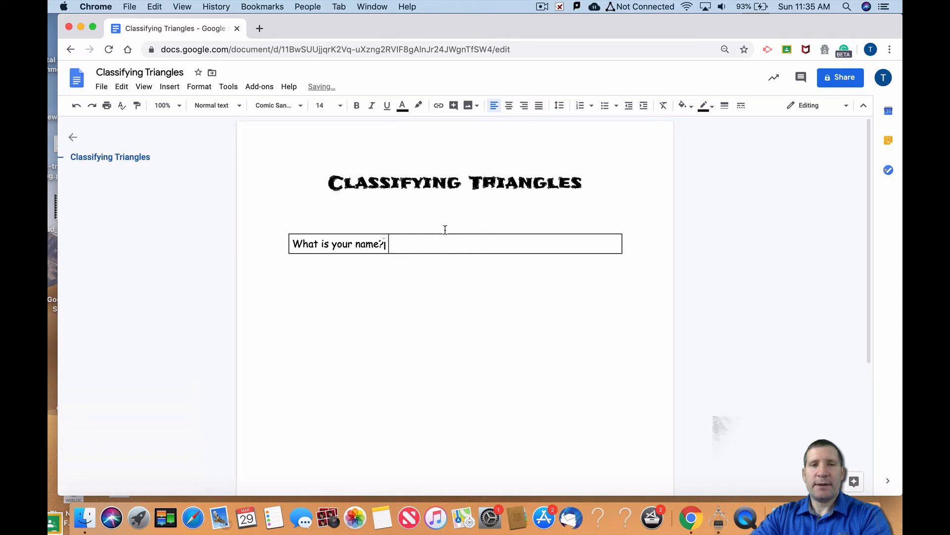
pyautogui.doubleClick(338, 264)
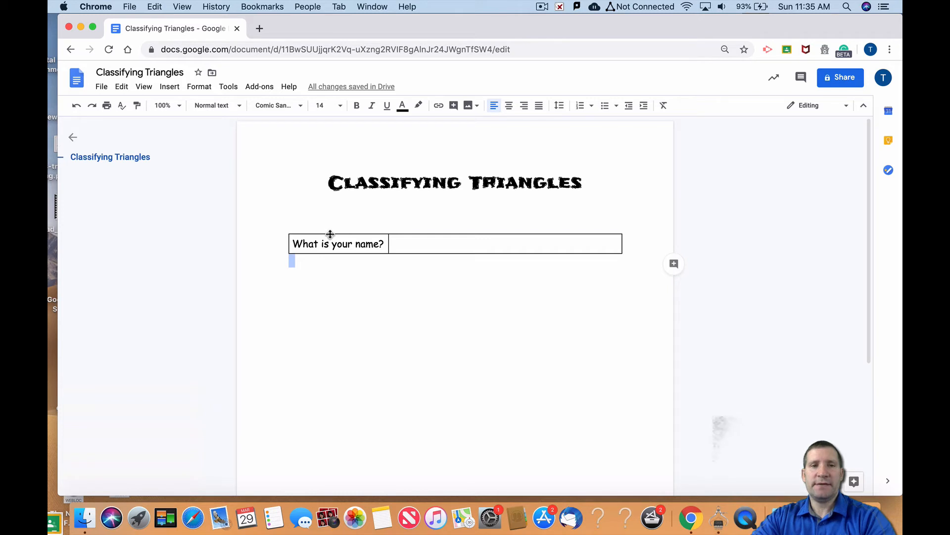
# Set the top, left and bottom borders of the "What is your name?" cell to 0pt
pyautogui.click(330, 233)
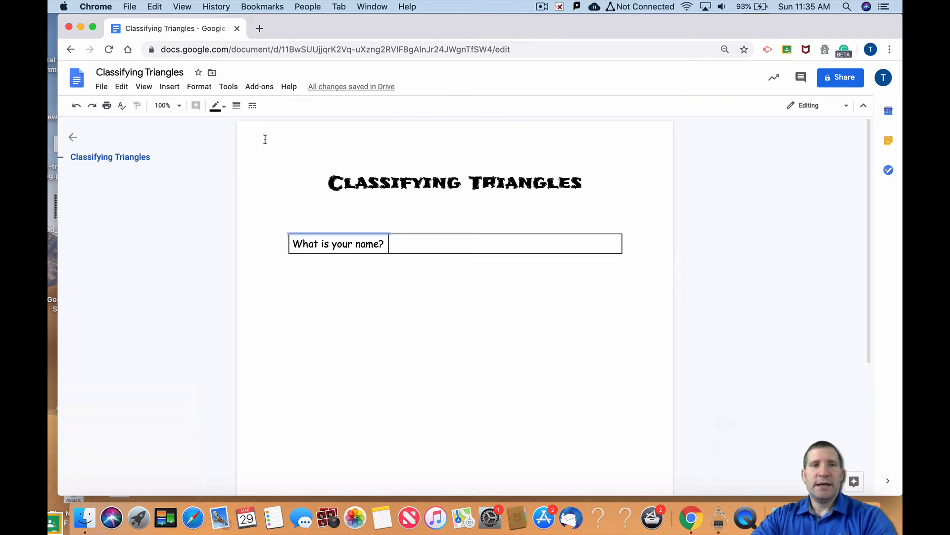
pyautogui.click(237, 107)
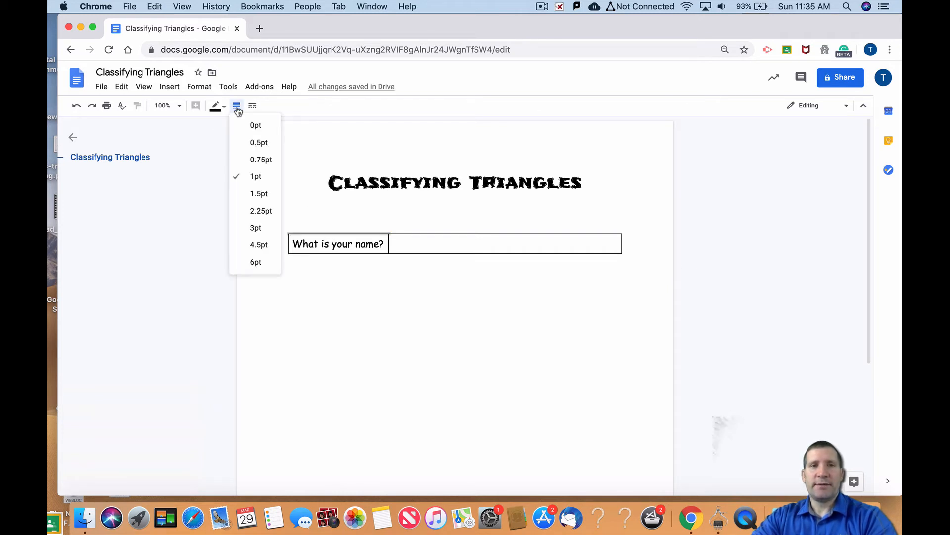
pyautogui.click(254, 126)
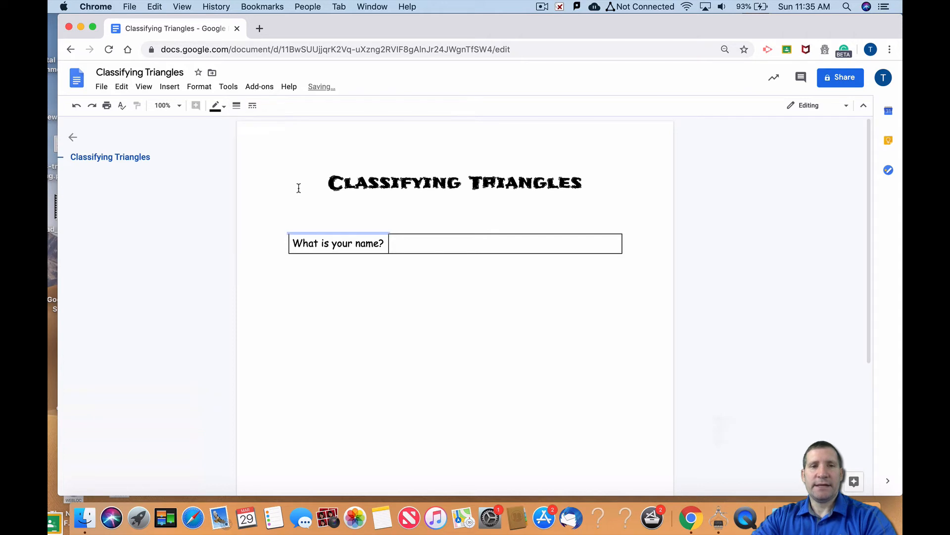
pyautogui.click(288, 247)
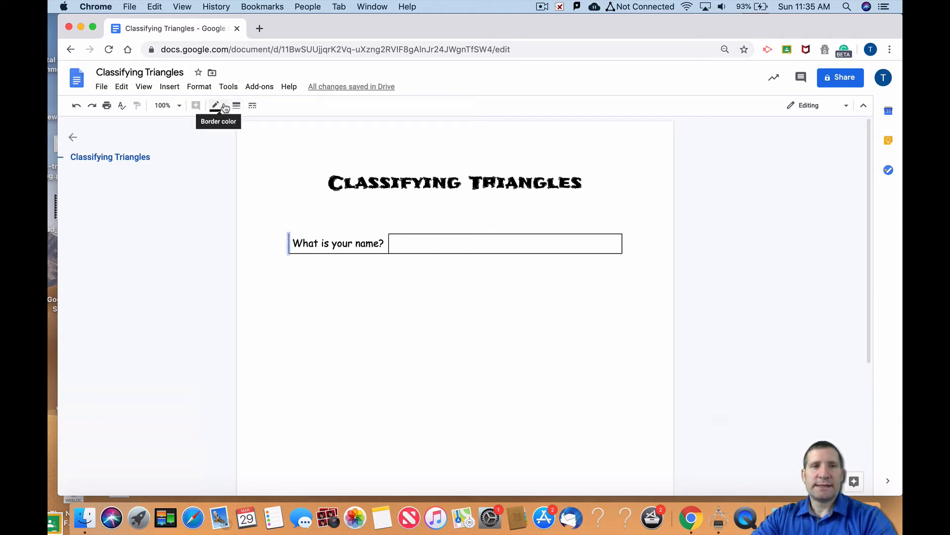
pyautogui.click(237, 106)
pyautogui.click(250, 126)
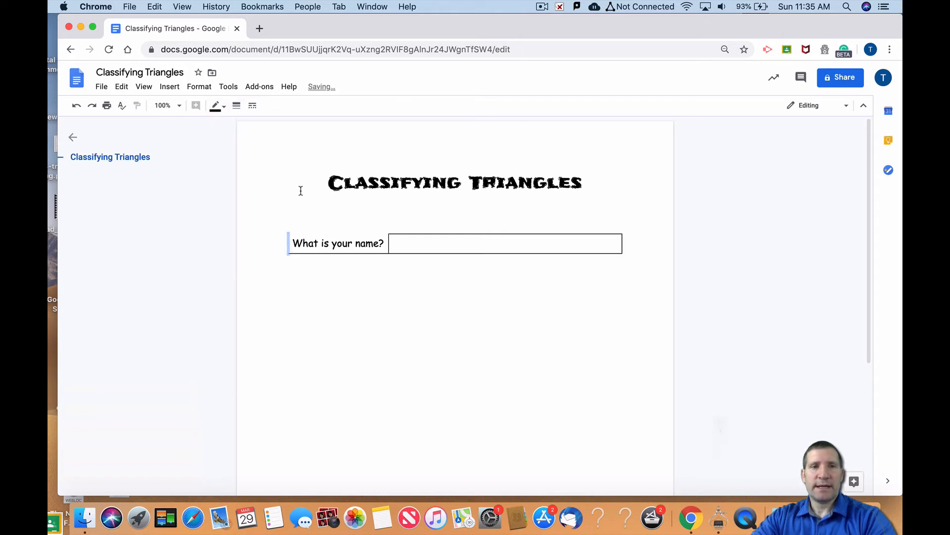
pyautogui.click(337, 252)
pyautogui.click(236, 106)
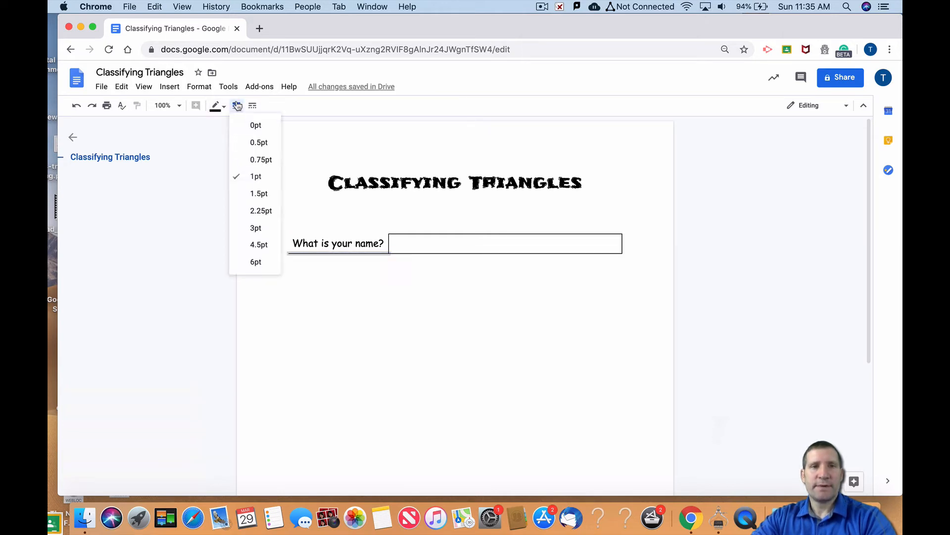
pyautogui.click(253, 129)
pyautogui.click(390, 285)
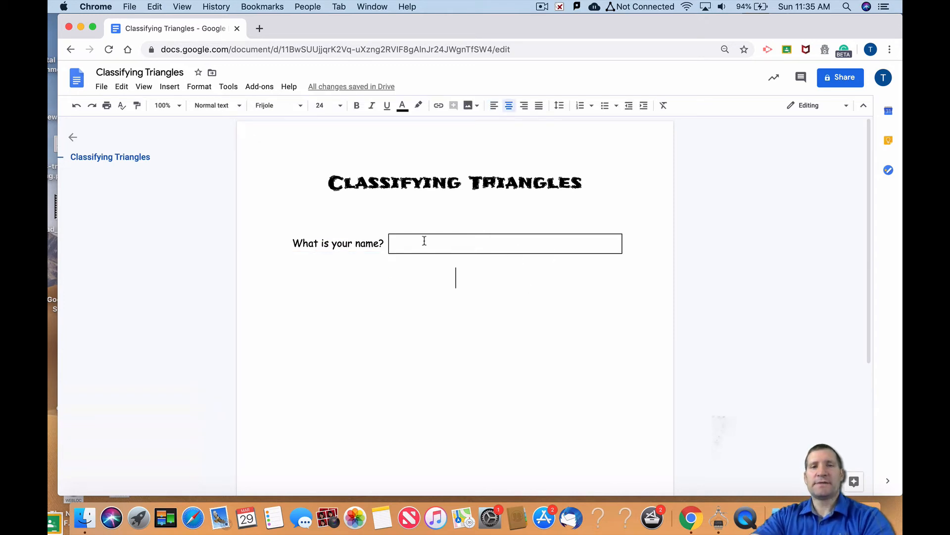
# Add the left-aligned question "What is an acute triangle?" below the name table and start a new line under it
pyautogui.moveTo(533, 248); pyautogui.dragTo(639, 253)
pyautogui.click(632, 256)
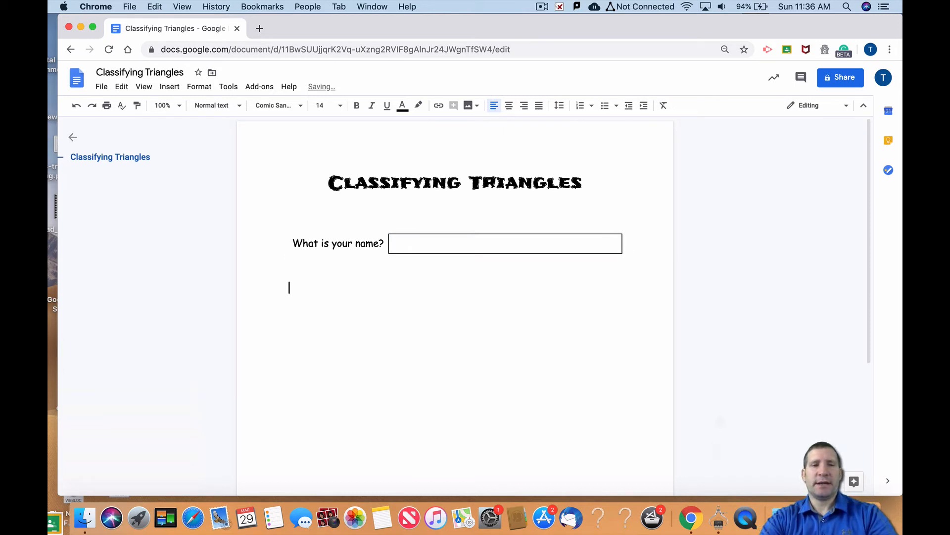
pyautogui.write('What is an')
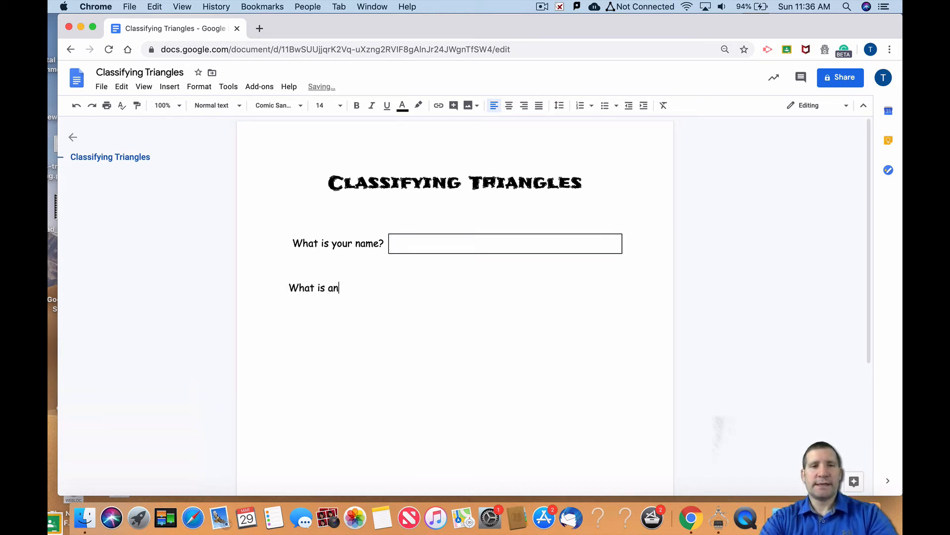
pyautogui.write(' acute triangle')
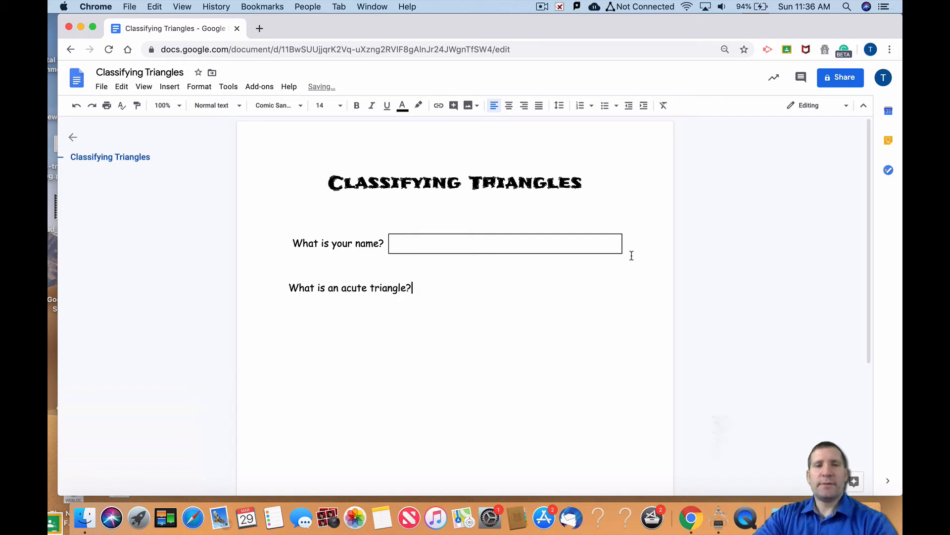
pyautogui.write('?')
pyautogui.press('Return')
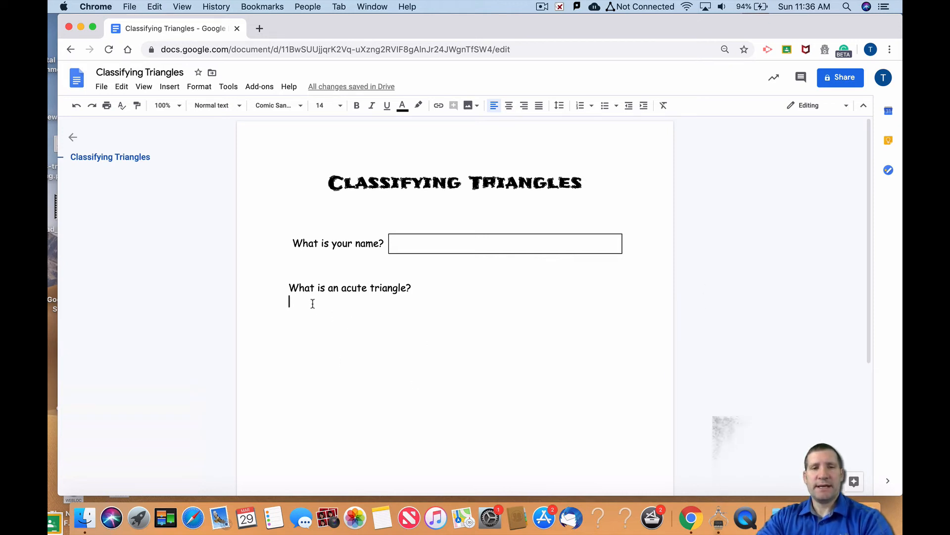
# Insert a 1 x 1 table under the acute triangle question and enlarge it with blank lines as an answer box
pyautogui.click(169, 86)
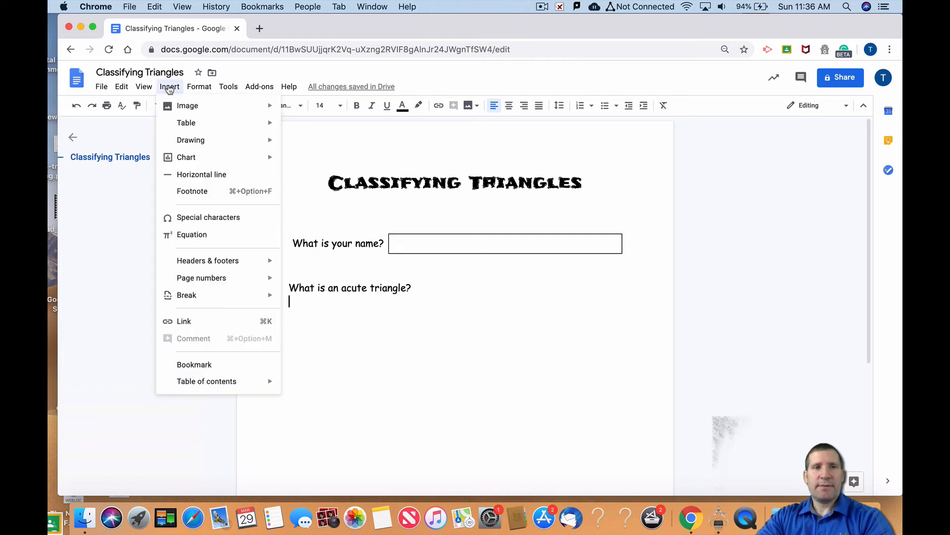
pyautogui.moveTo(193, 124)
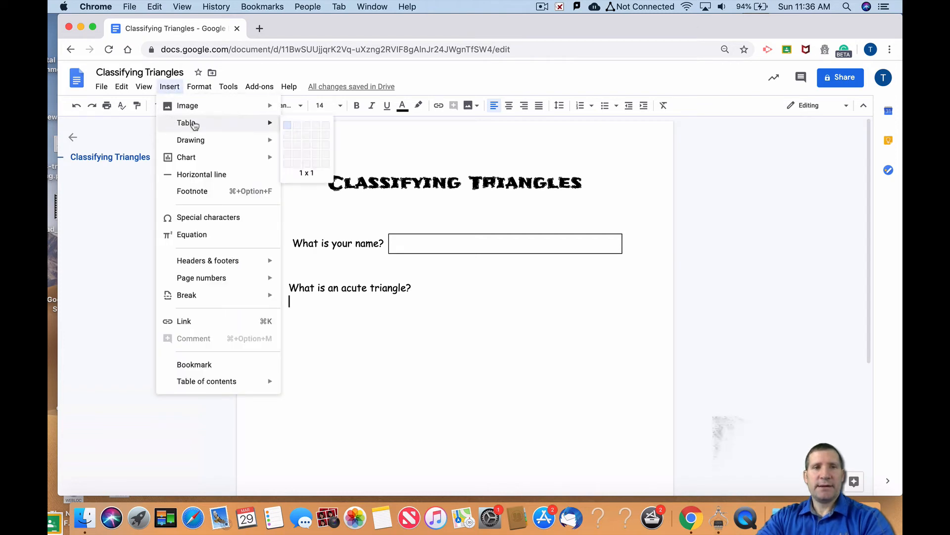
pyautogui.click(286, 127)
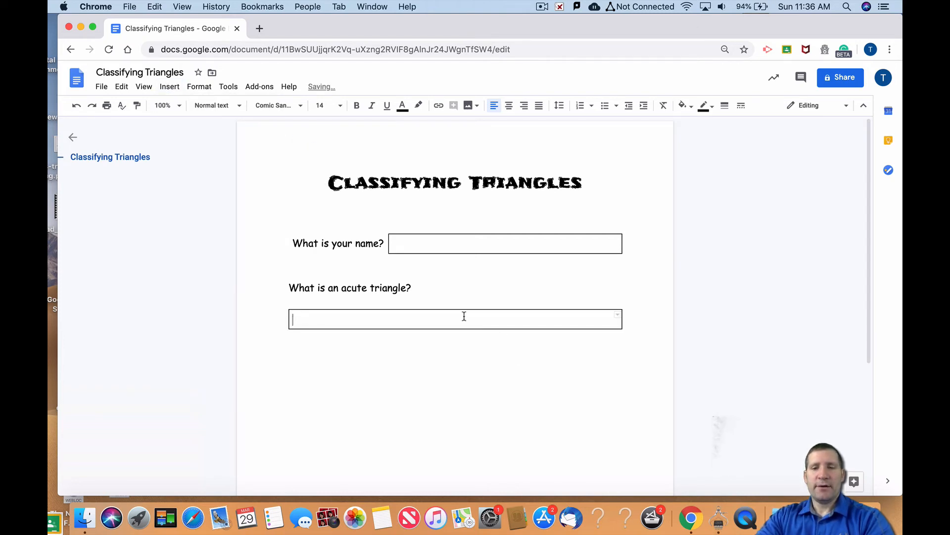
pyautogui.press('Return')
pyautogui.press('Return')
pyautogui.press('Return')
pyautogui.press('Return')
pyautogui.press('Return')
pyautogui.press('Return')
pyautogui.press('Return')
pyautogui.press('Return')
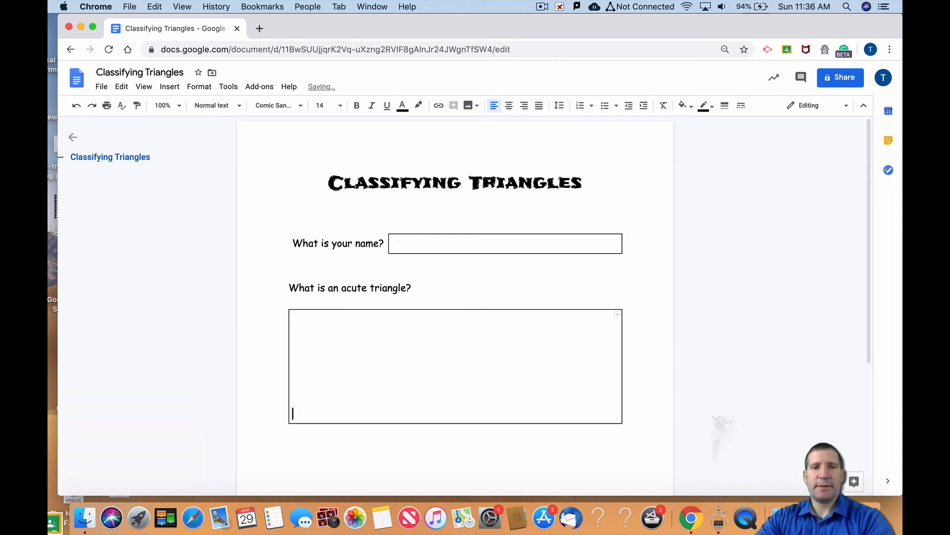
# Add the prompt "Draw a right triangle in the box below." beneath the acute triangle answer box
pyautogui.scroll(-2, 468, 433)
pyautogui.press('Down')
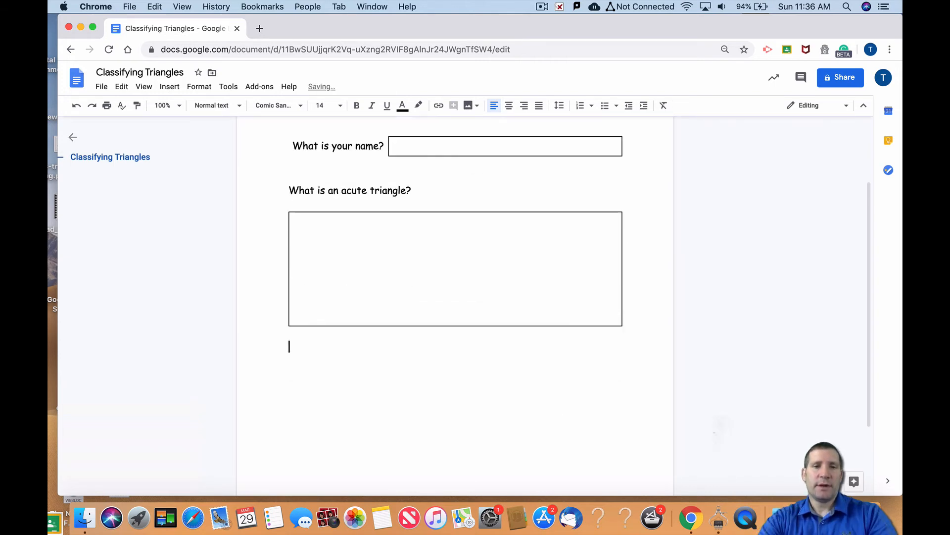
pyautogui.write('Draw a ri')
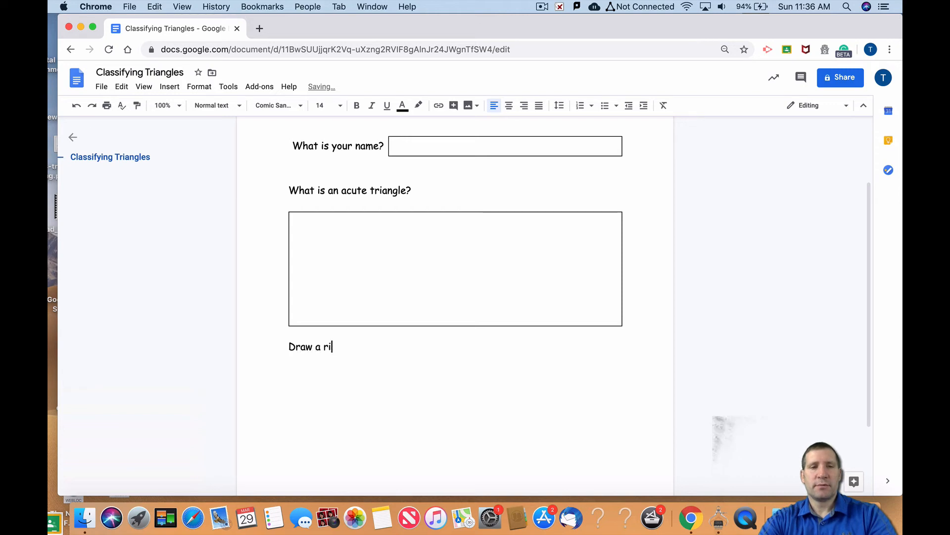
pyautogui.write('ght triangle in the box below.')
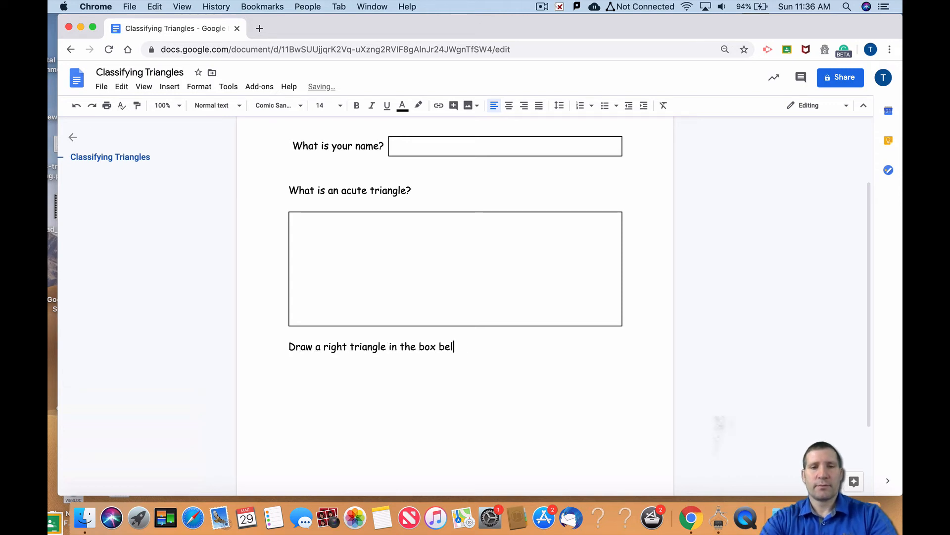
pyautogui.press('Return')
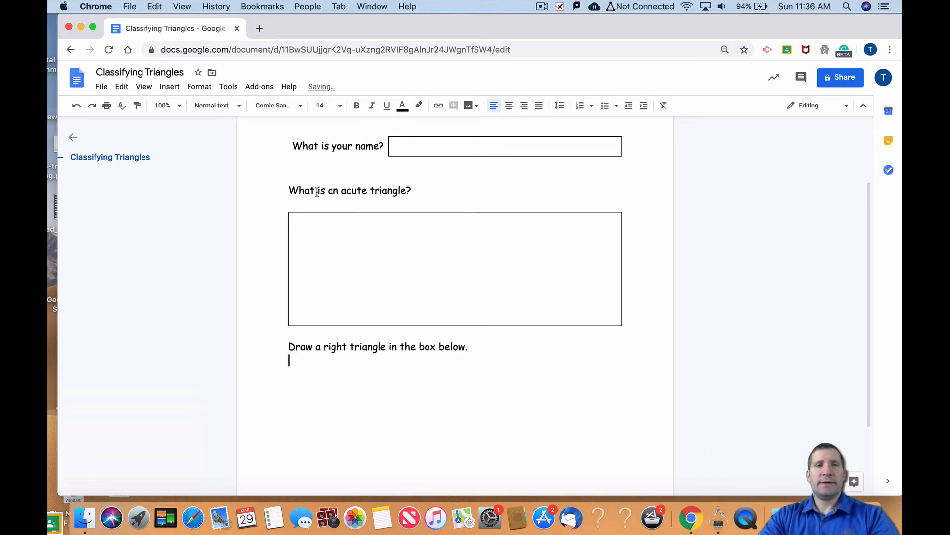
# Insert a 1 x 1 table under the right triangle prompt and enlarge it with blank lines as a drawing box
pyautogui.click(170, 87)
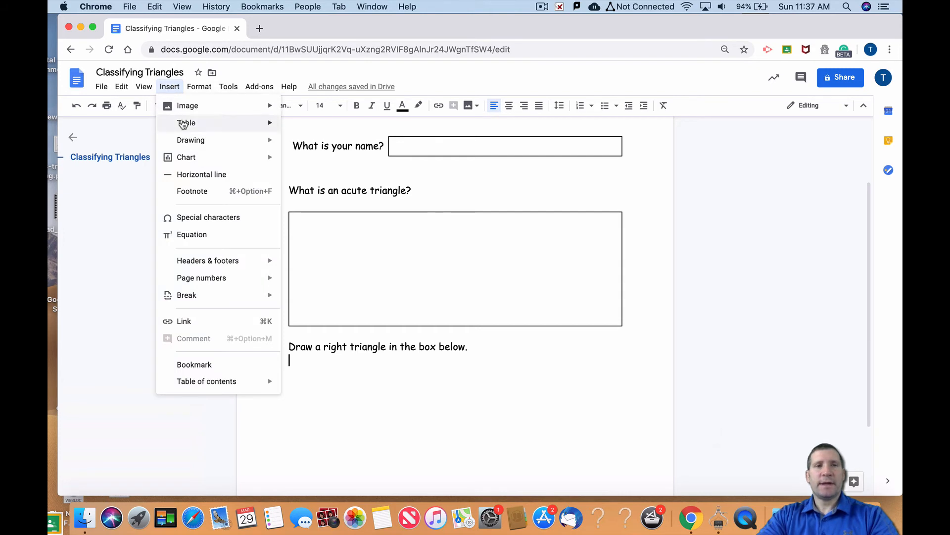
pyautogui.moveTo(238, 123)
pyautogui.click(286, 126)
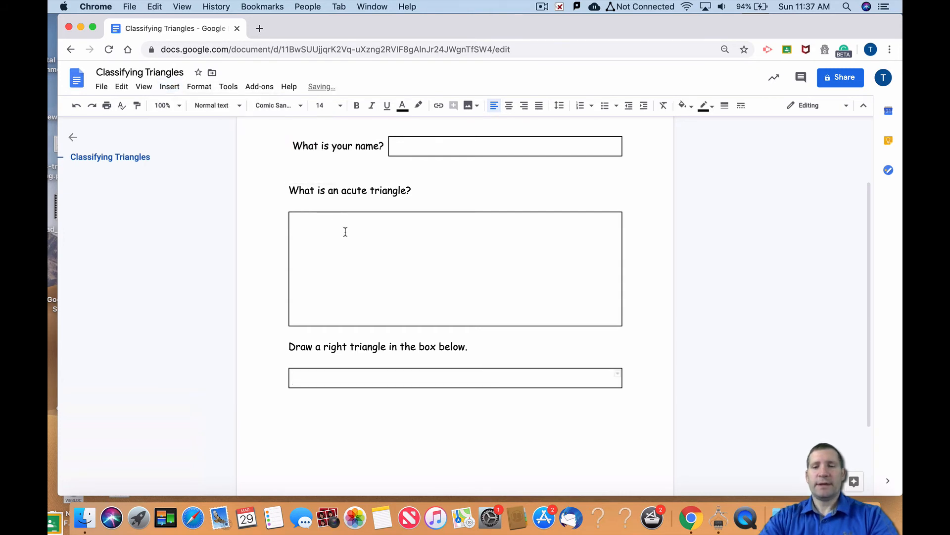
pyautogui.press('Return')
pyautogui.press('Return')
pyautogui.press('Return')
pyautogui.press('Return')
pyautogui.press('Return')
pyautogui.press('Return')
pyautogui.scroll(-2, 337, 396)
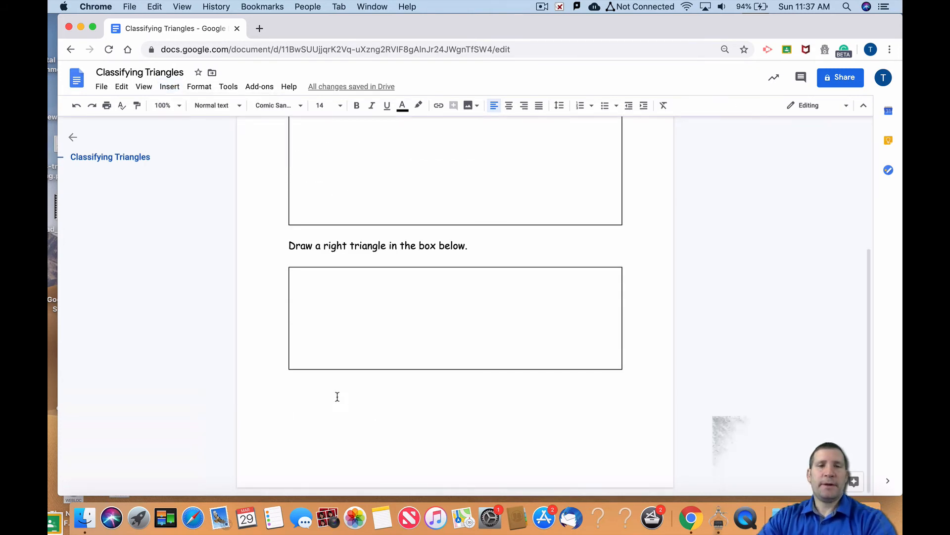
# Insert a table with three columns and one row below the right triangle drawing box
pyautogui.click(163, 88)
pyautogui.moveTo(169, 130)
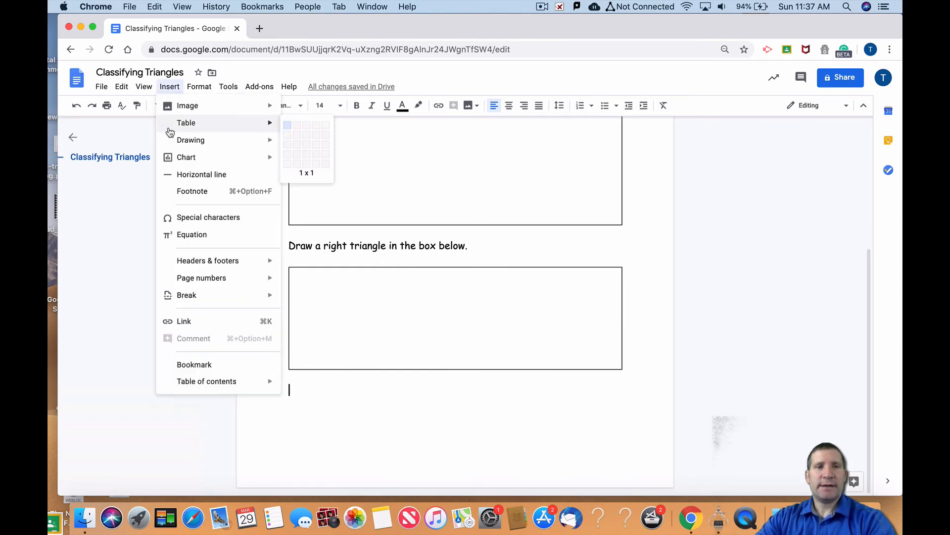
pyautogui.click(306, 131)
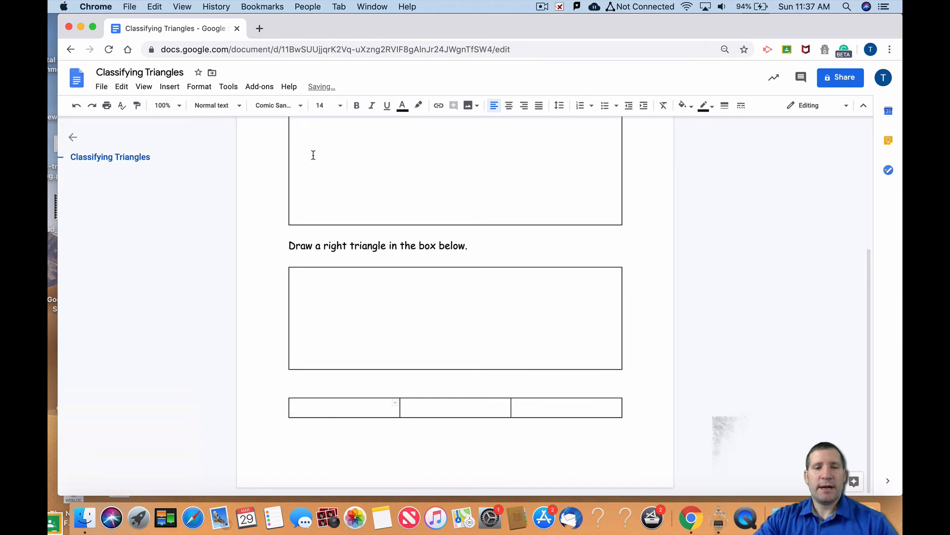
# Enter "An obtuse triangle has an" in the first cell, fit its column to the text, and enter "greater than 90 degrees." in the third cell
pyautogui.write('An ')
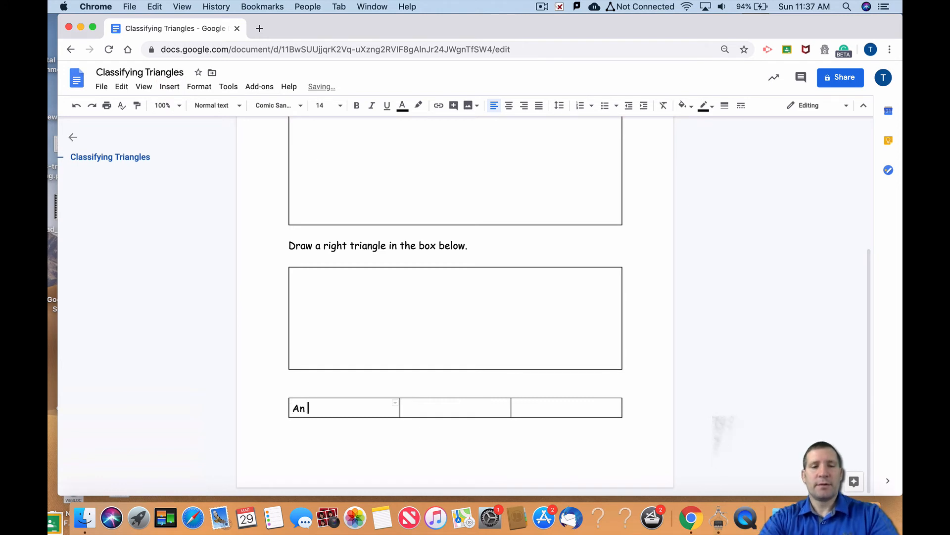
pyautogui.write('obtuse triangle has')
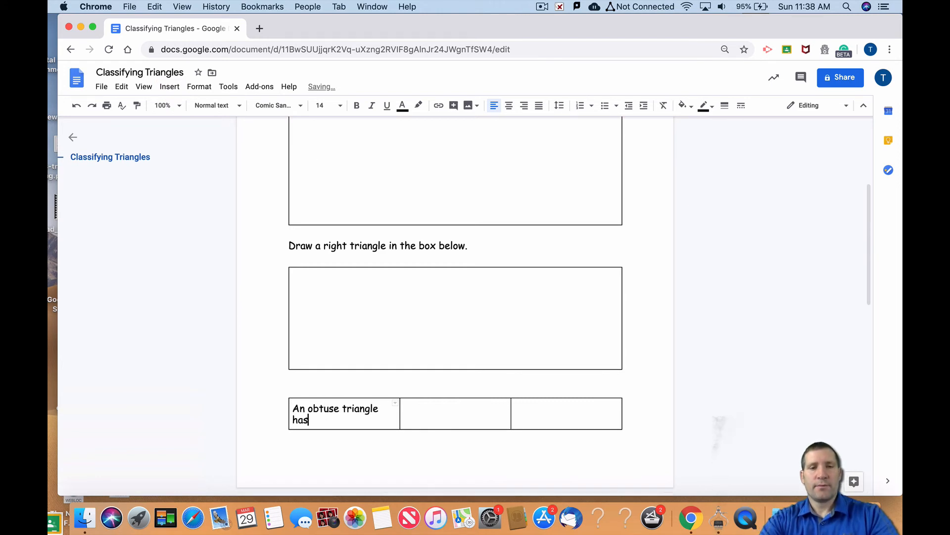
pyautogui.moveTo(401, 426); pyautogui.dragTo(443, 421)
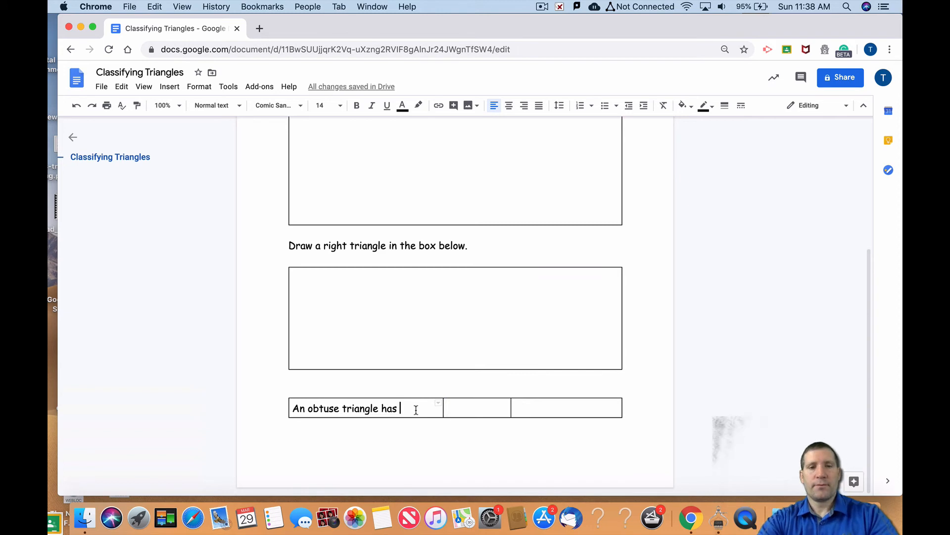
pyautogui.write('an')
pyautogui.moveTo(443, 408); pyautogui.dragTo(414, 408)
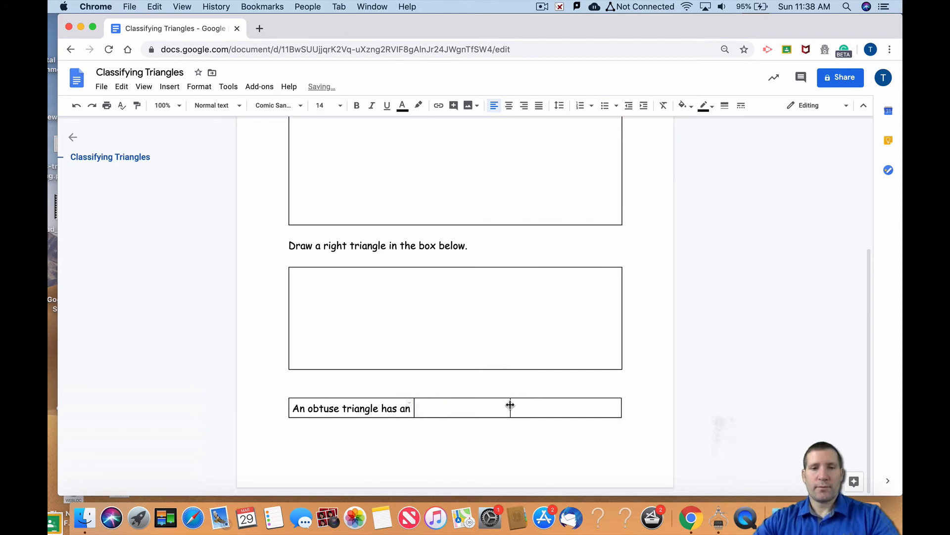
pyautogui.click(515, 407)
pyautogui.write('Greater than')
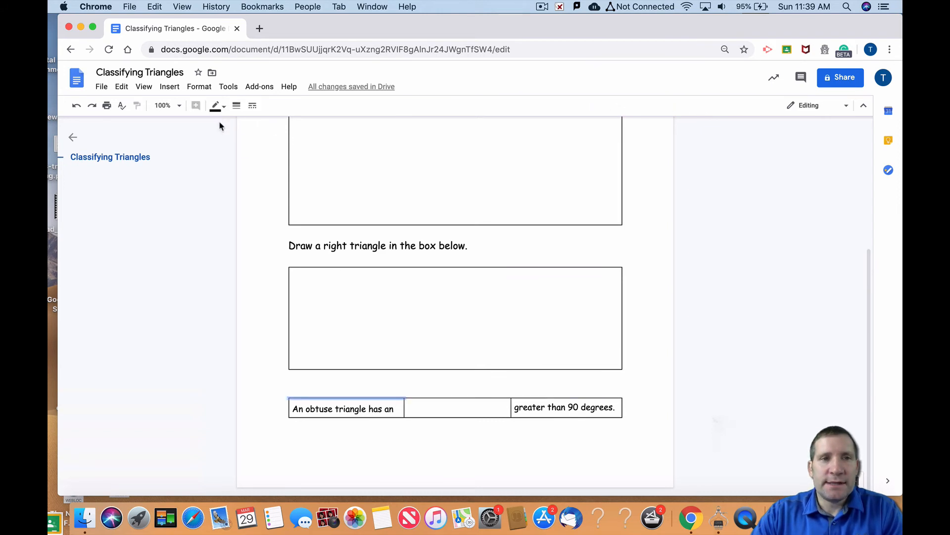
# Set the outer borders of the "An obtuse triangle has an" cell to 0pt
pyautogui.click(237, 106)
pyautogui.click(259, 124)
pyautogui.click(289, 410)
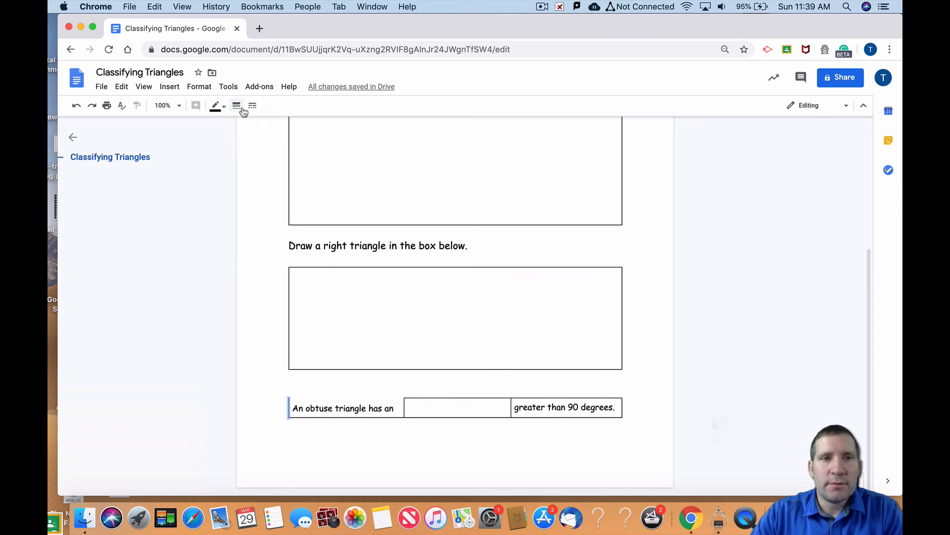
pyautogui.click(237, 107)
pyautogui.click(258, 124)
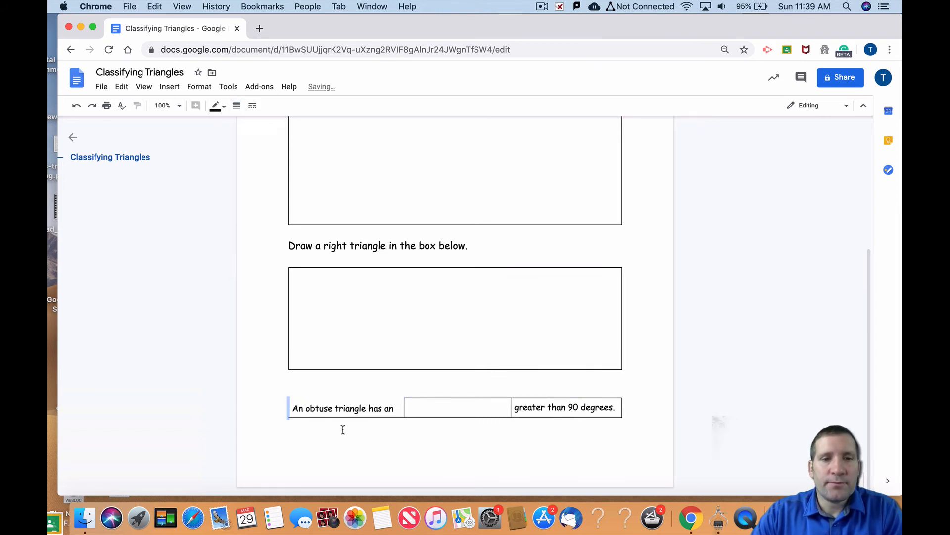
# Set the top, bottom and right borders of the "greater than 90 degrees." cell to 0pt
pyautogui.click(543, 398)
pyautogui.click(237, 105)
pyautogui.click(250, 126)
pyautogui.click(542, 417)
pyautogui.click(236, 105)
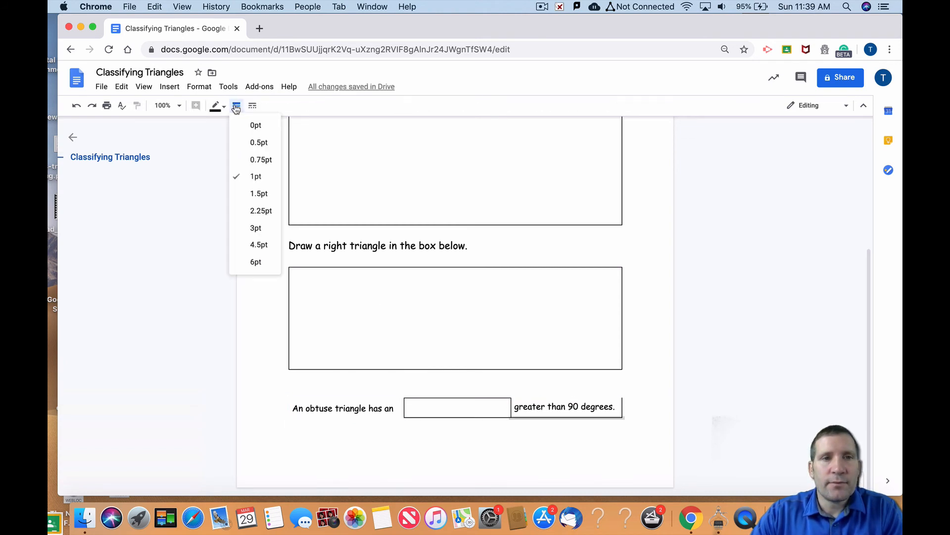
pyautogui.click(255, 125)
pyautogui.click(623, 407)
pyautogui.scroll(-5, 429, 202)
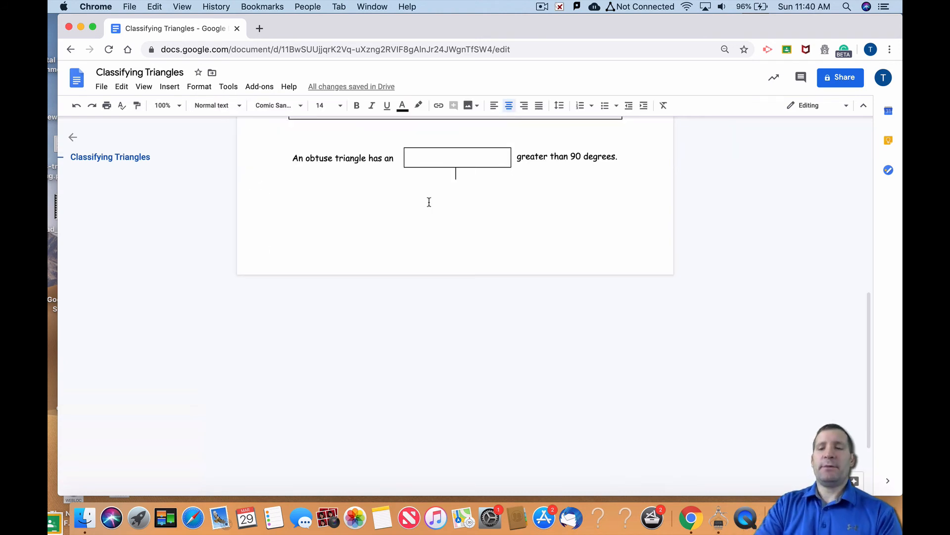
# Search the web for "shapes" images from within the document and browse the results
pyautogui.click(472, 108)
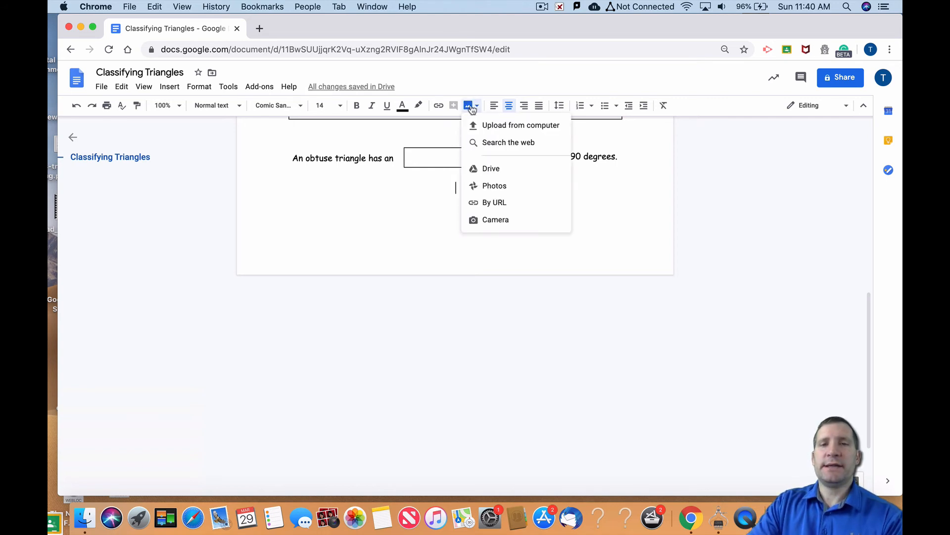
pyautogui.click(501, 144)
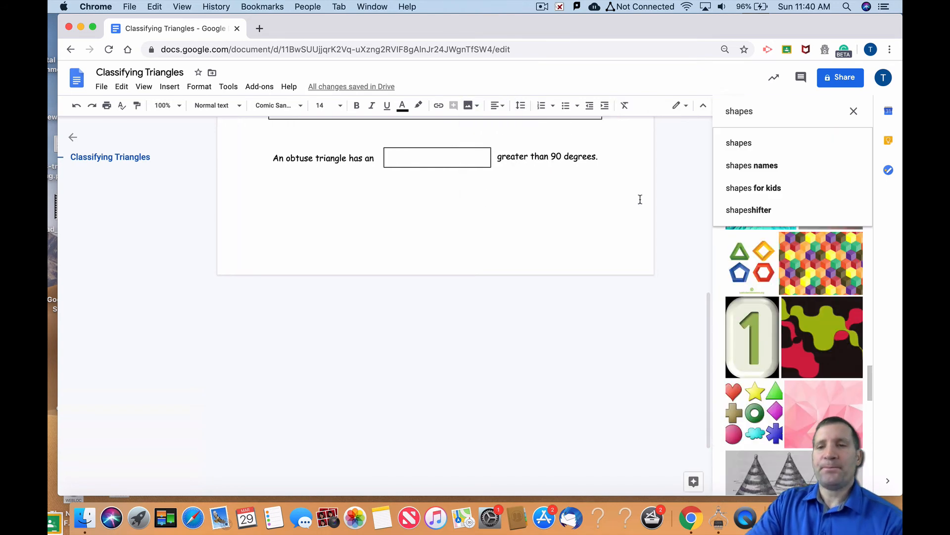
pyautogui.scroll(-3, 828, 303)
pyautogui.scroll(15, 826, 303)
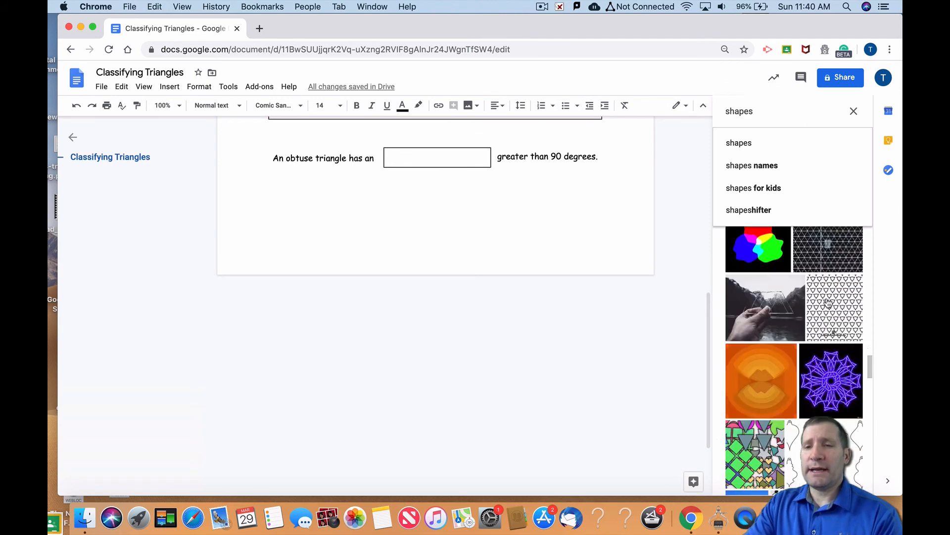
pyautogui.scroll(-8, 824, 302)
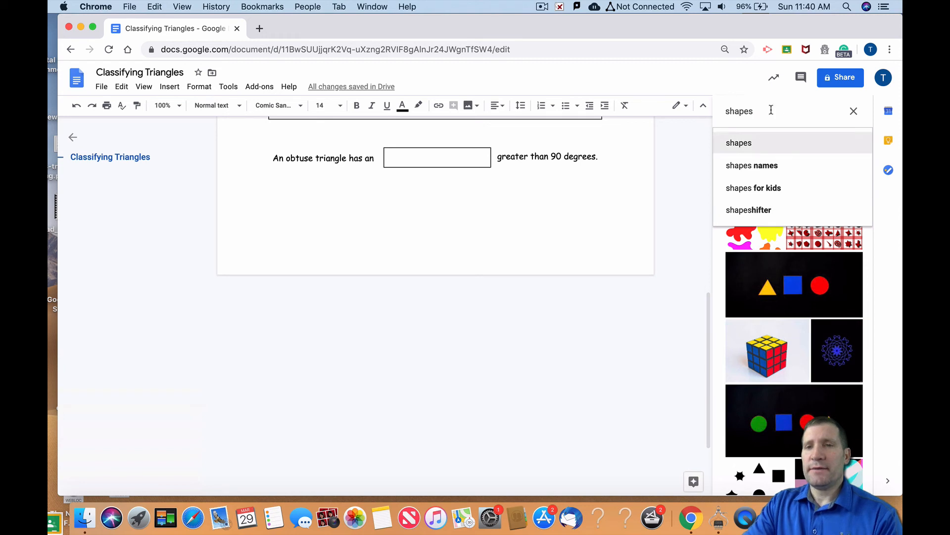
# Search for "basic shapes" images instead and insert the picture of the red pyramid, yellow sphere and blue cube below the obtuse triangle sentence
pyautogui.moveTo(771, 110); pyautogui.dragTo(689, 113)
pyautogui.write('basic')
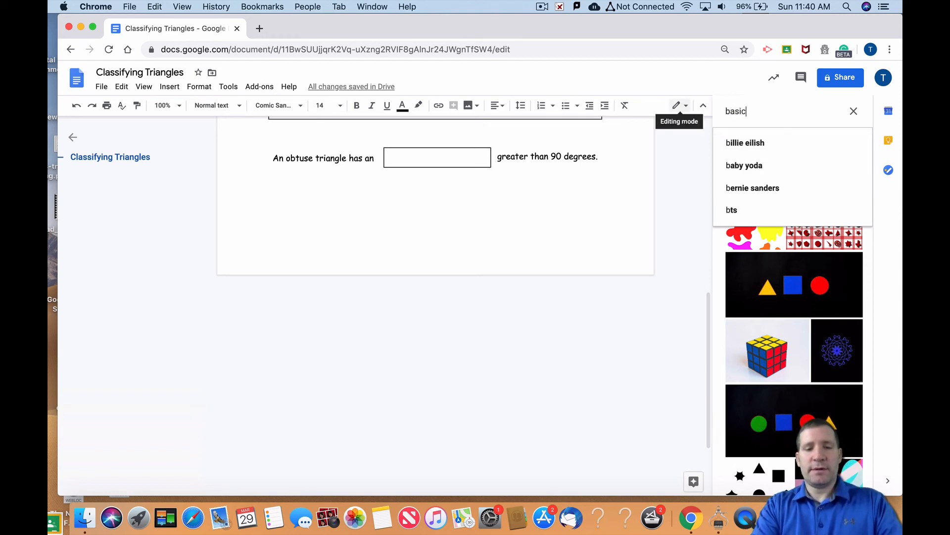
pyautogui.write(' shapes')
pyautogui.press('Return')
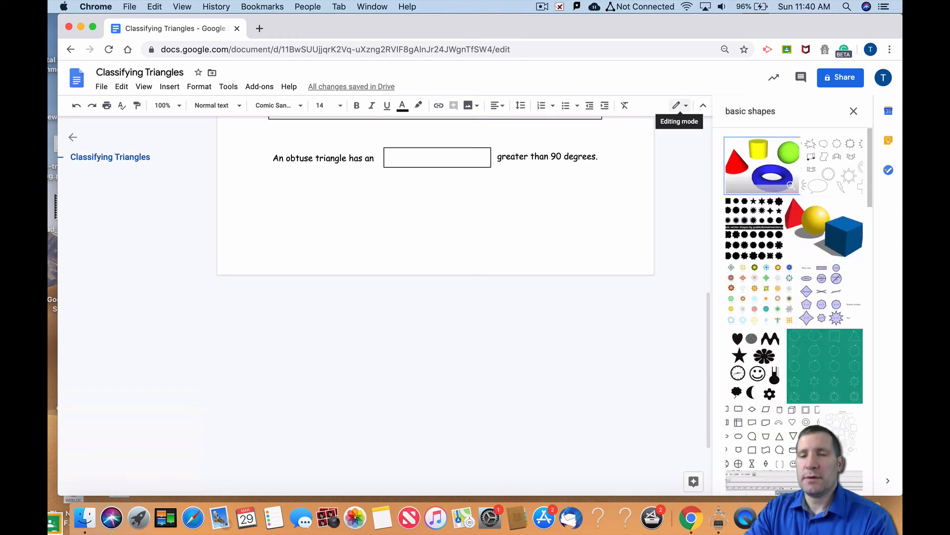
pyautogui.click(837, 246)
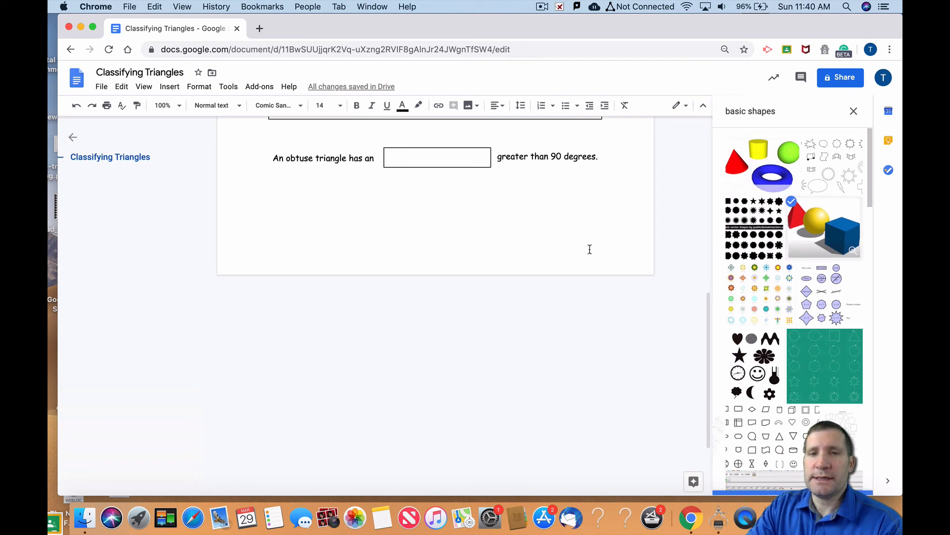
pyautogui.click(859, 481)
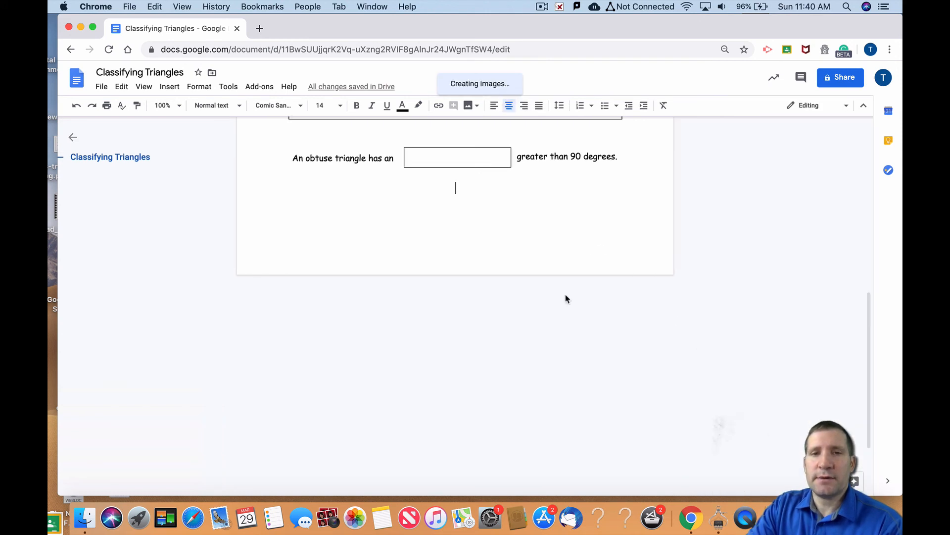
pyautogui.click(465, 299)
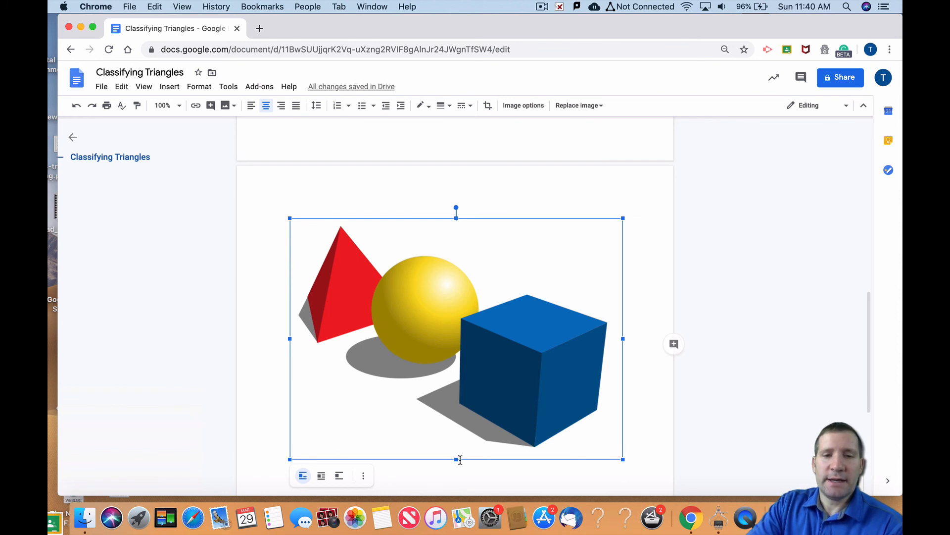
# Shrink and flatten the basic shapes picture so it fits on the first page below the obtuse triangle sentence
pyautogui.moveTo(456, 459); pyautogui.dragTo(456, 279)
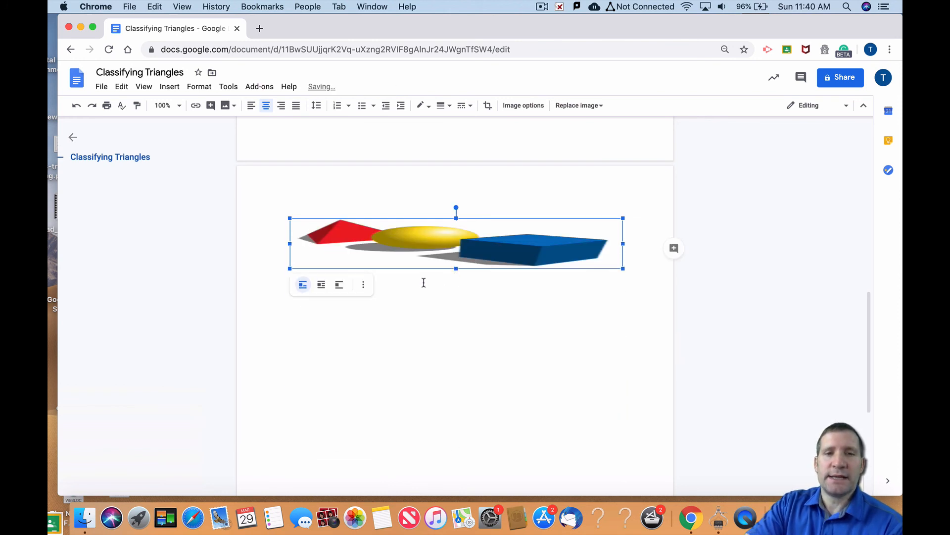
pyautogui.press('super+z')
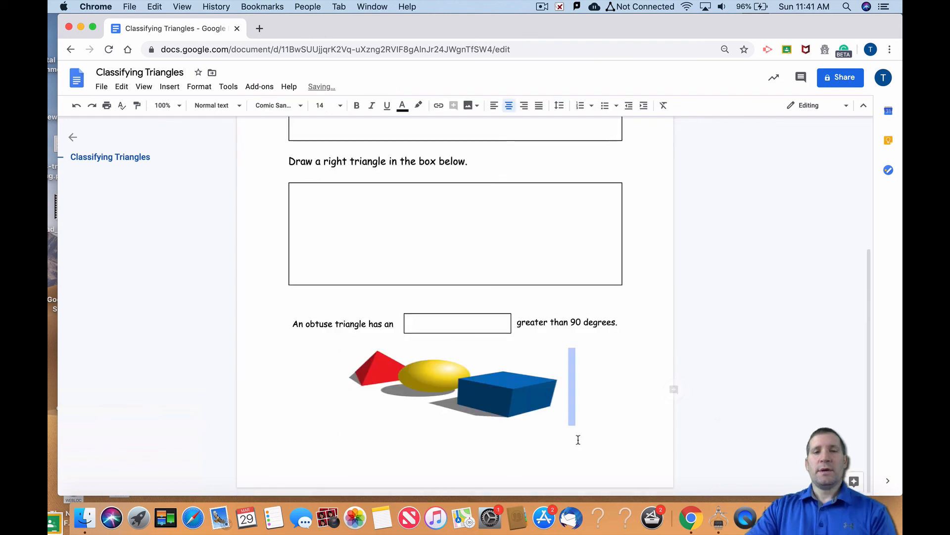
# Add a blank line between the "Classifying Triangles" title and the "What is your name?" row
pyautogui.scroll(4, 399, 328)
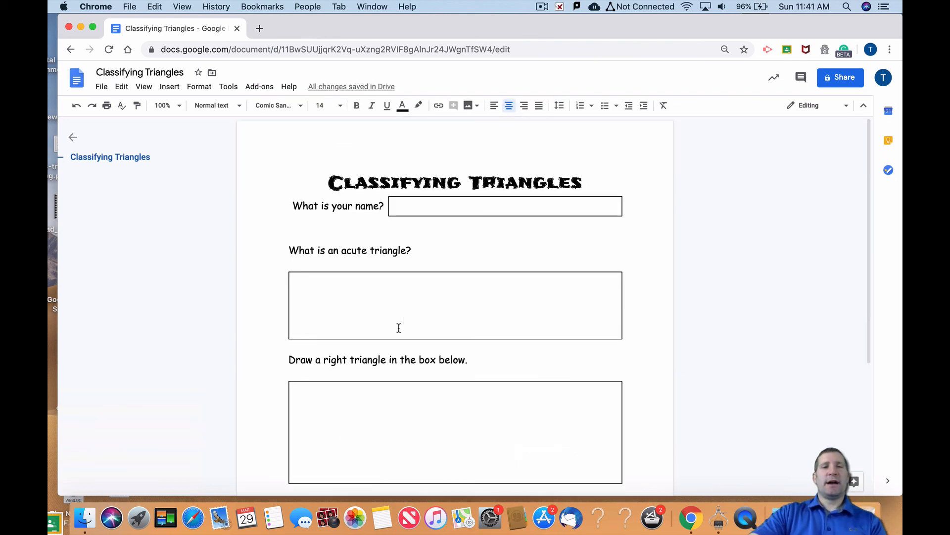
pyautogui.scroll(-4, 398, 326)
pyautogui.scroll(4, 397, 326)
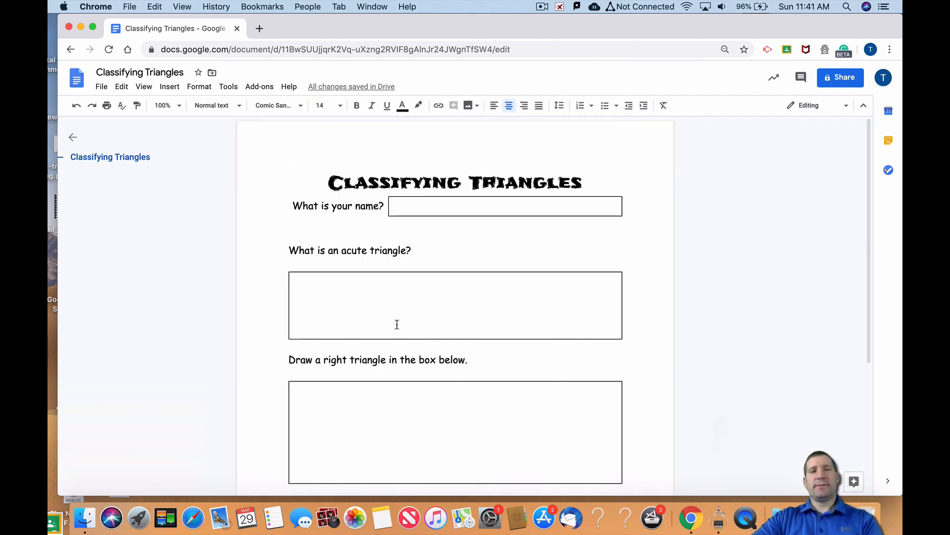
pyautogui.click(600, 178)
pyautogui.press('Return')
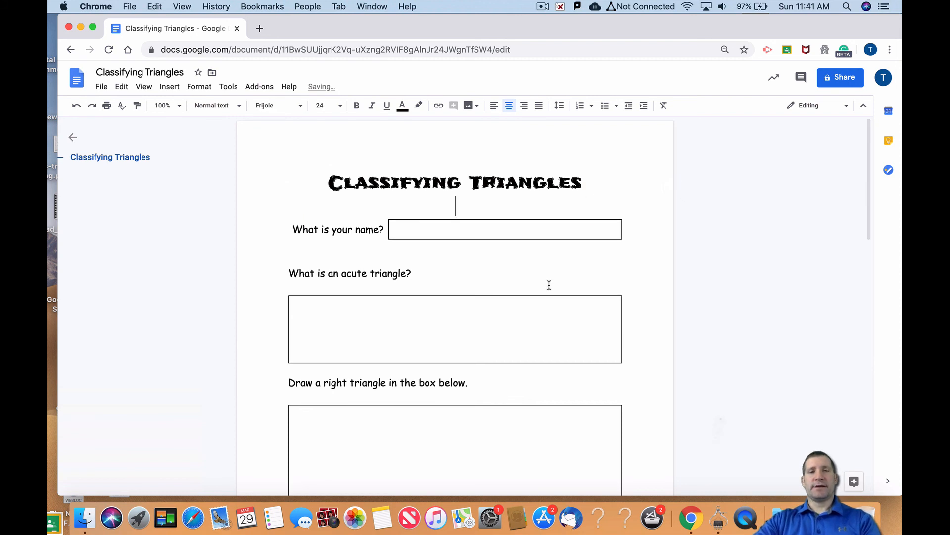
# Reduce the shapes picture's size slightly so it fits back on the first page below the obtuse triangle sentence
pyautogui.scroll(-10, 604, 285)
pyautogui.scroll(4, 602, 285)
pyautogui.scroll(1, 602, 285)
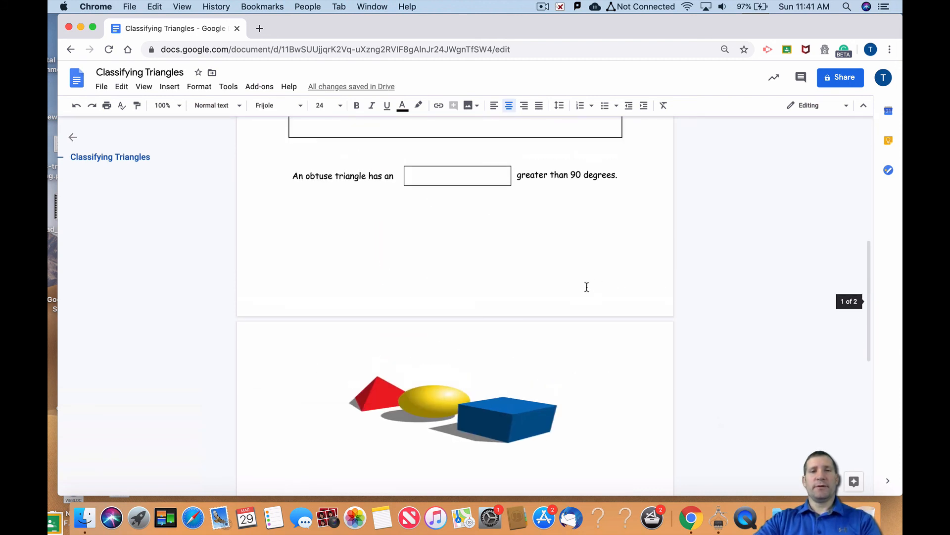
pyautogui.click(448, 402)
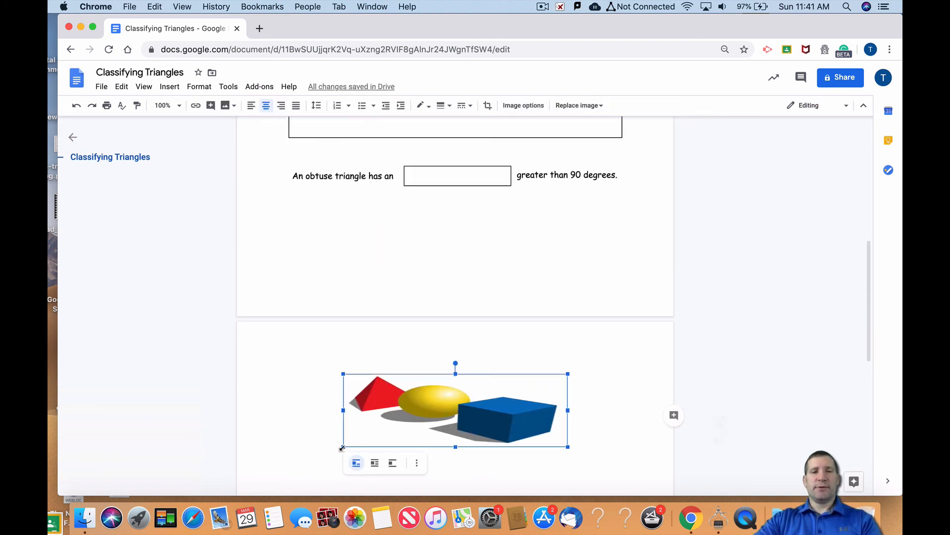
pyautogui.moveTo(343, 447); pyautogui.dragTo(386, 427)
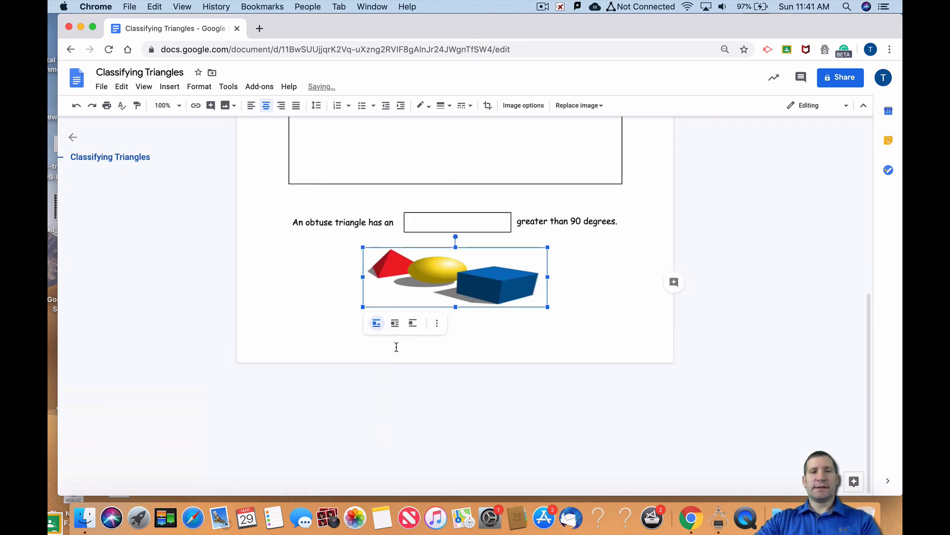
# Try to move the shapes picture into the obtuse triangle sentence's answer box, undo the move and deselect the picture
pyautogui.moveTo(461, 391); pyautogui.dragTo(485, 344)
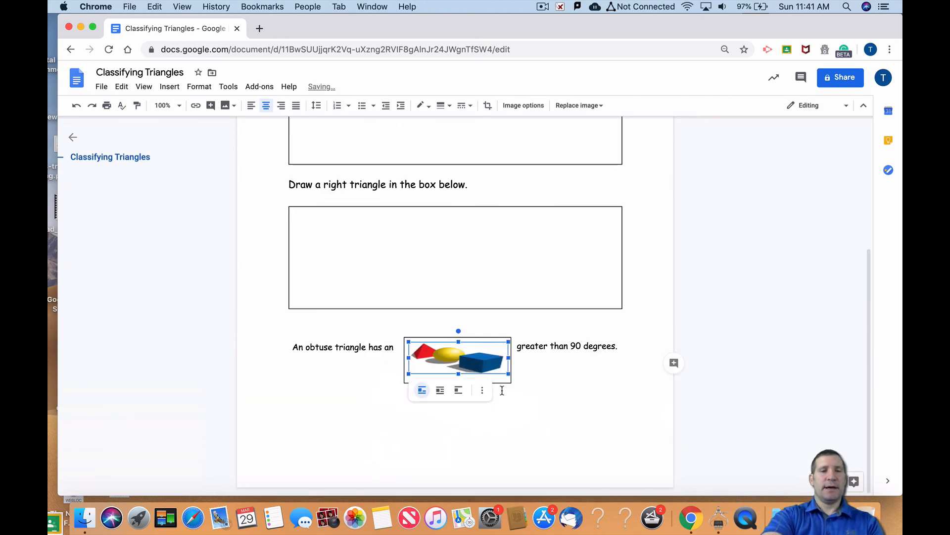
pyautogui.press('super+z')
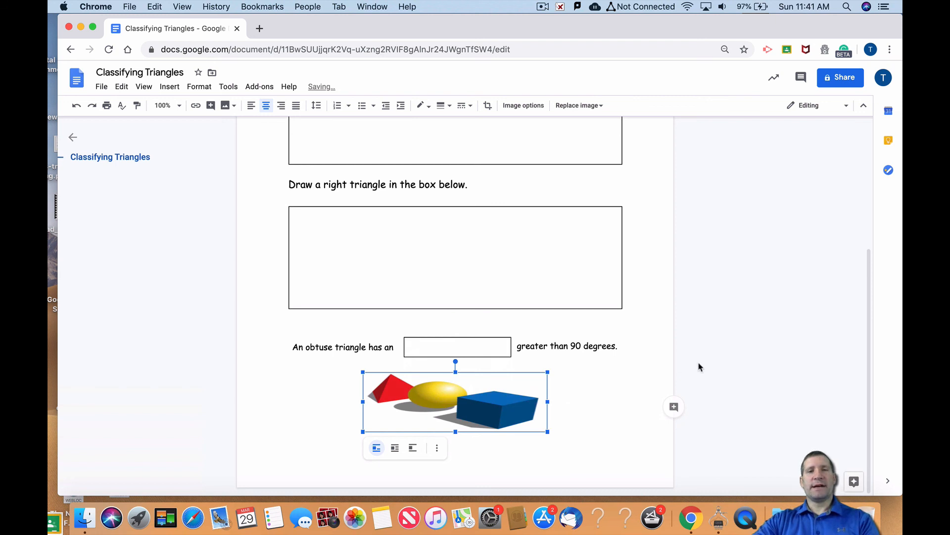
pyautogui.click(642, 374)
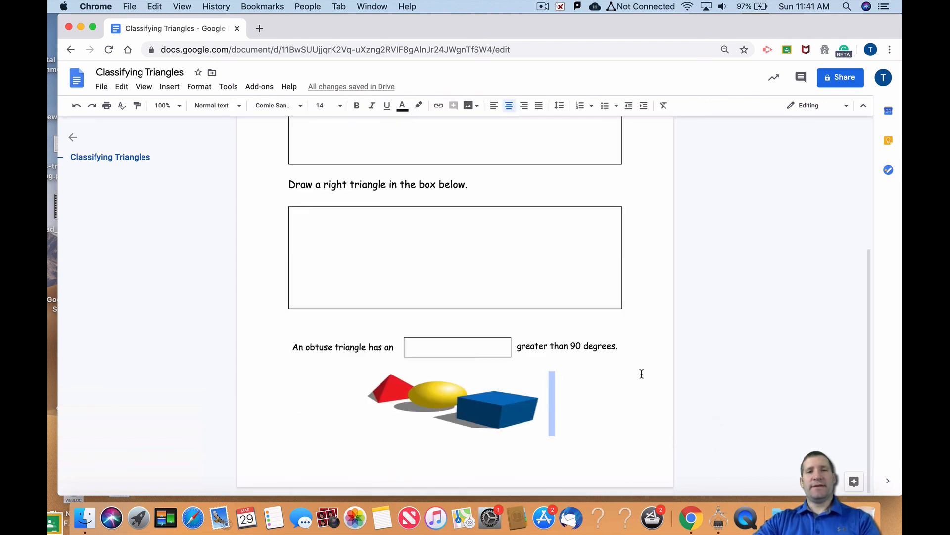
pyautogui.scroll(4, 642, 375)
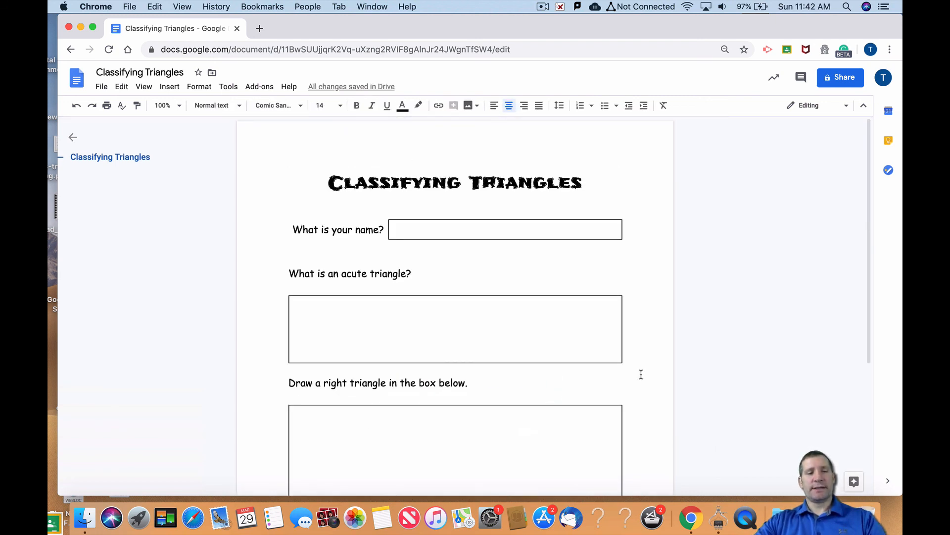